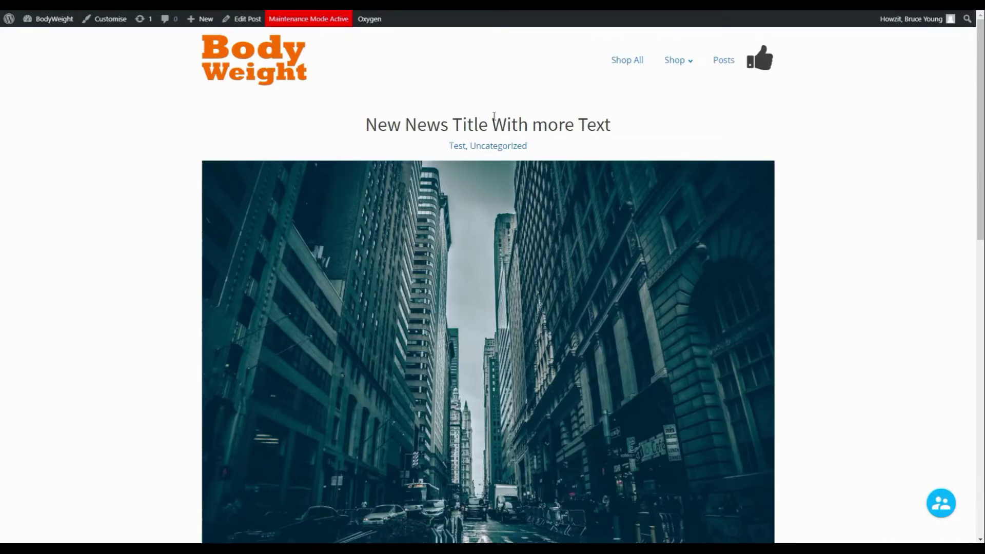
- Go to the admin dashboard and open All Posts to see the draft and published news
{"action": "left_click_drag", "start_coordinate": [978, 115], "coordinate": [922, 406]}
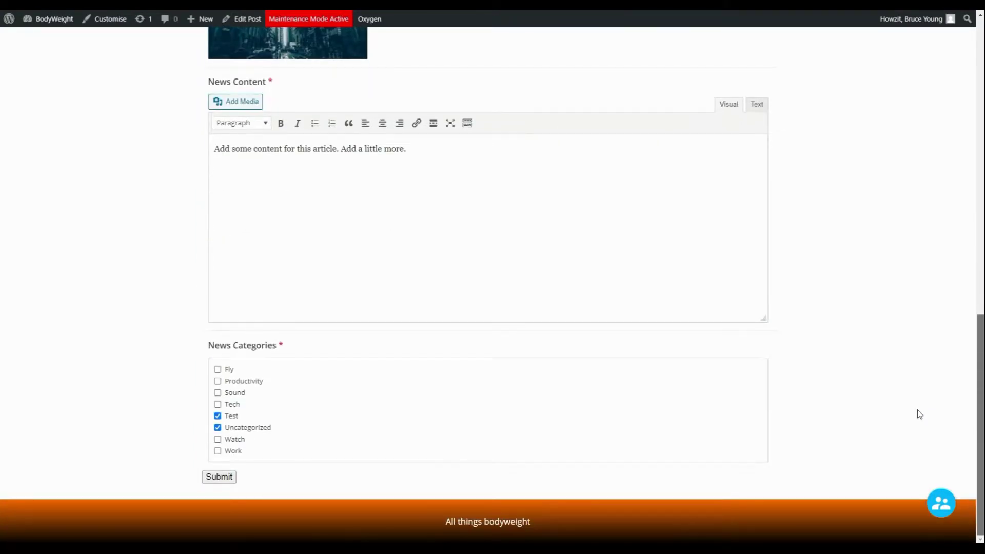
{"action": "scroll", "coordinate": [917, 410], "scroll_direction": "up", "scroll_amount": 5}
{"action": "scroll", "coordinate": [926, 293], "scroll_direction": "down", "scroll_amount": 2}
{"action": "scroll", "coordinate": [920, 390], "scroll_direction": "down", "scroll_amount": 4}
{"action": "scroll", "coordinate": [916, 390], "scroll_direction": "up", "scroll_amount": 3}
{"action": "scroll", "coordinate": [913, 343], "scroll_direction": "down", "scroll_amount": 3}
{"action": "scroll", "coordinate": [923, 307], "scroll_direction": "up", "scroll_amount": 4}
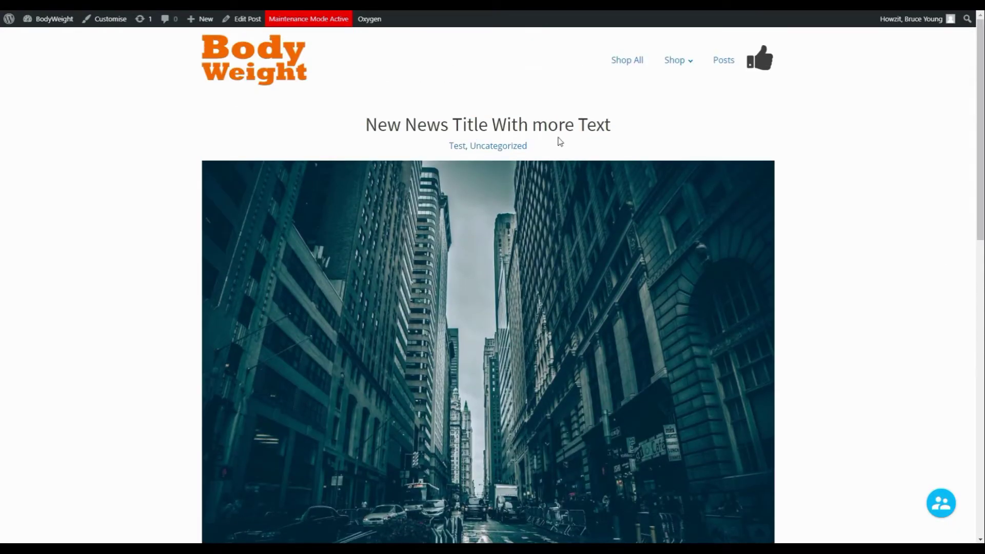
{"action": "left_click", "coordinate": [51, 24]}
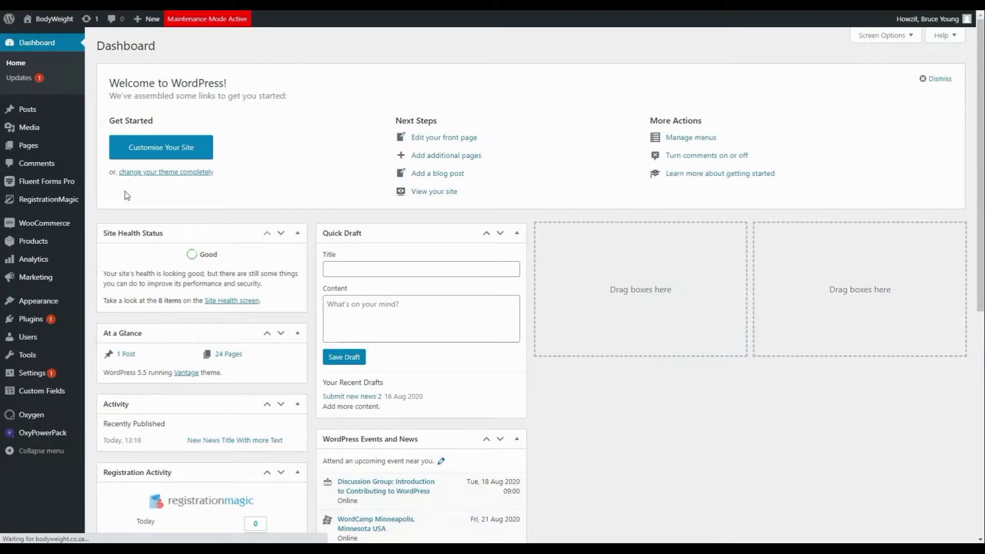
{"action": "mouse_move", "coordinate": [32, 108]}
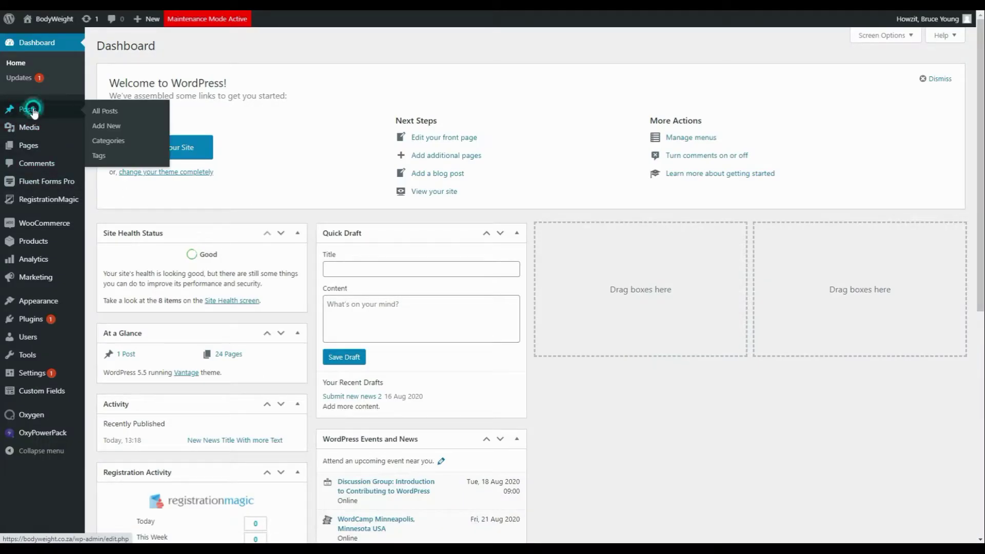
{"action": "left_click", "coordinate": [98, 114]}
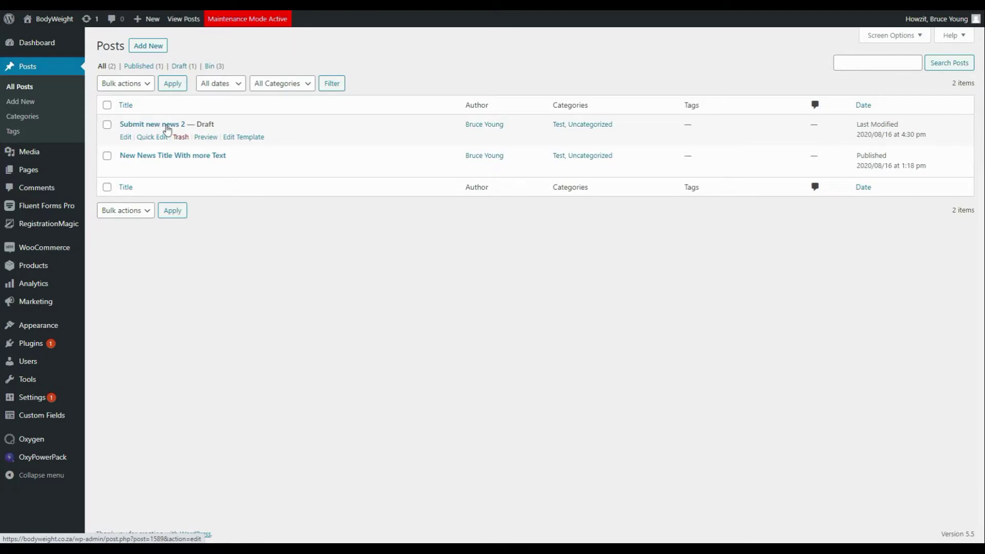
- Preview the draft post 'Submit new news 2'
{"action": "left_click", "coordinate": [210, 140]}
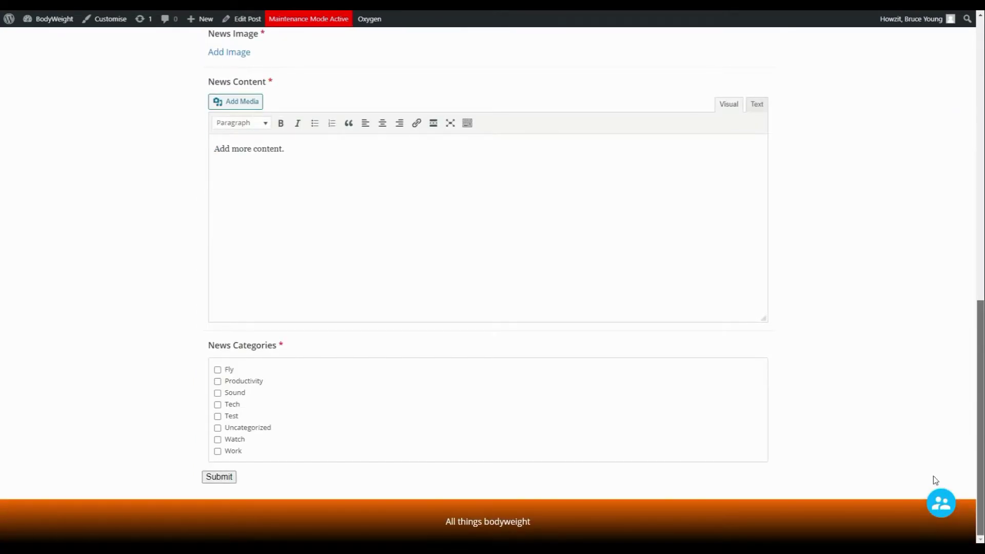
{"action": "scroll", "coordinate": [935, 480], "scroll_direction": "up", "scroll_amount": 7}
{"action": "scroll", "coordinate": [943, 260], "scroll_direction": "down", "scroll_amount": 4}
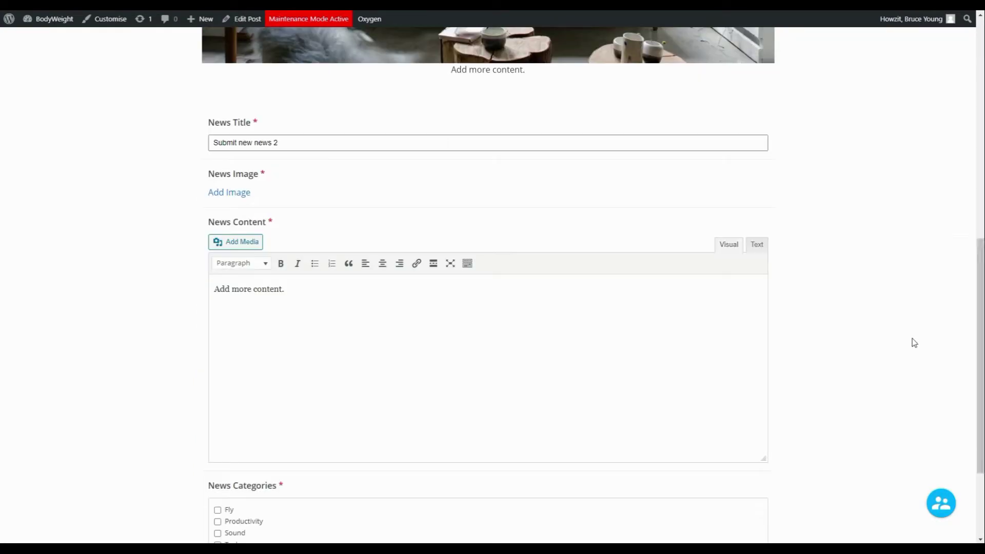
- Append the earlier copied title suggestion to the form's News Title field
{"action": "left_click", "coordinate": [291, 144]}
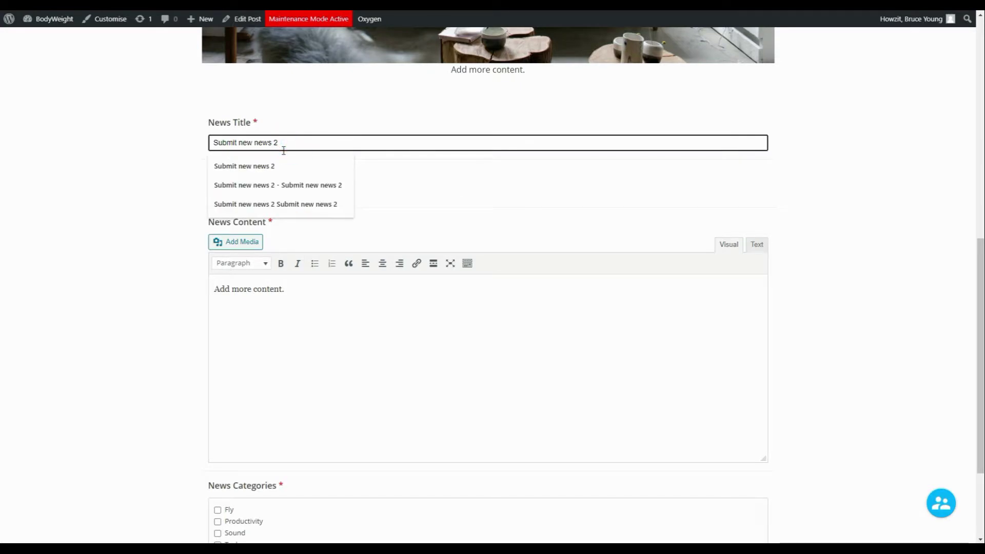
{"action": "key", "text": "ctrl+a"}
{"action": "key", "text": "ctrl+c"}
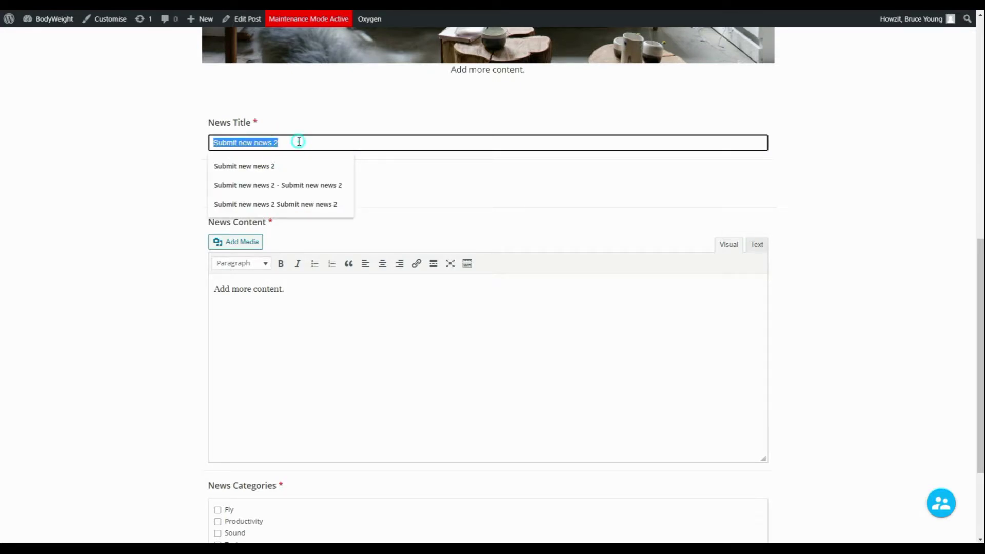
{"action": "left_click", "coordinate": [298, 142]}
{"action": "key", "text": "ctrl+v"}
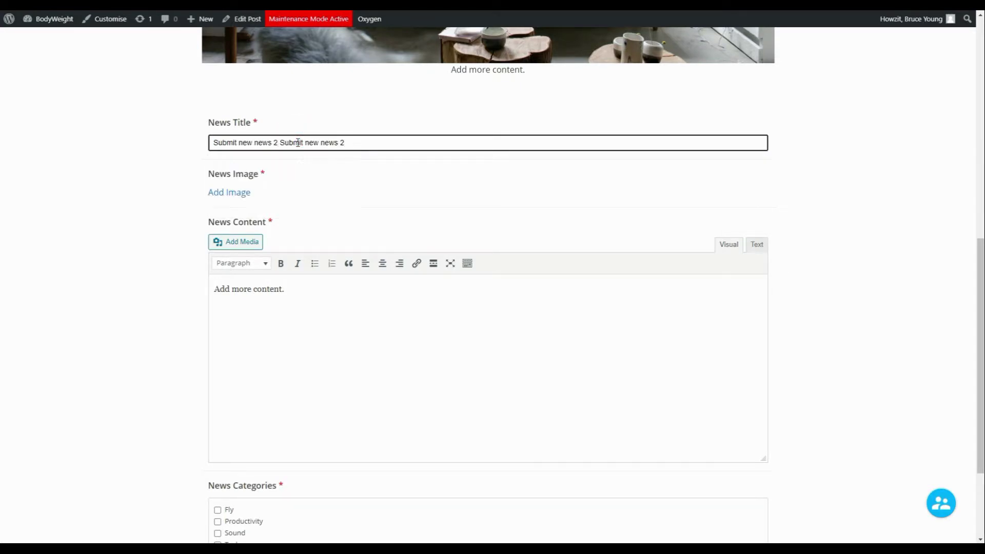
- Submit the edited news form and review the missing image and category errors
{"action": "left_click_drag", "start_coordinate": [982, 290], "coordinate": [961, 404]}
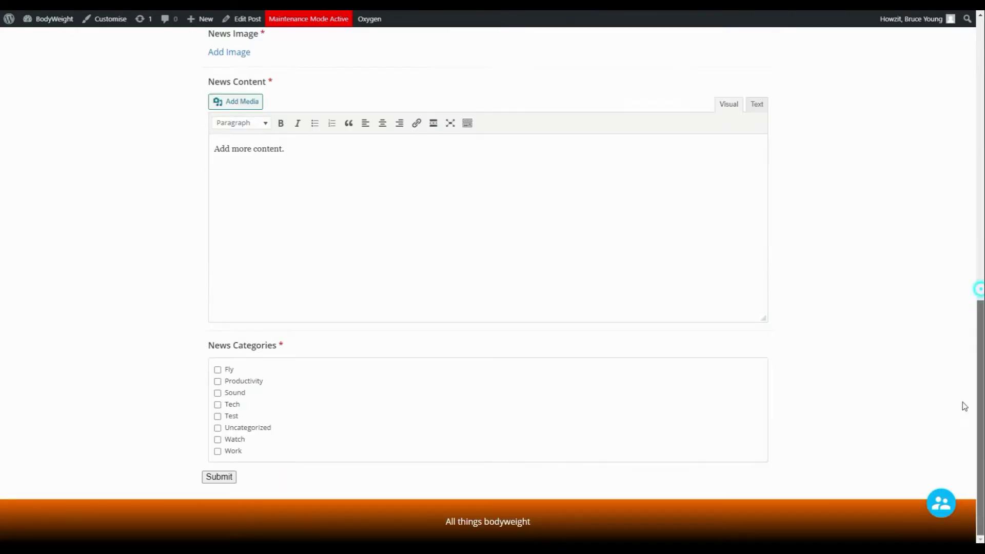
{"action": "scroll", "coordinate": [489, 239], "scroll_direction": "up", "scroll_amount": 2}
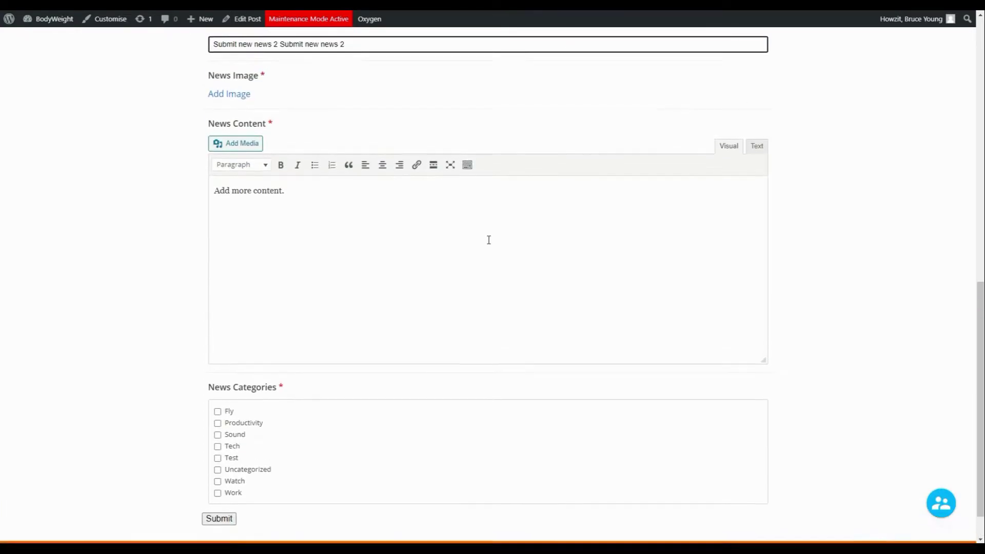
{"action": "scroll", "coordinate": [752, 424], "scroll_direction": "down", "scroll_amount": 2}
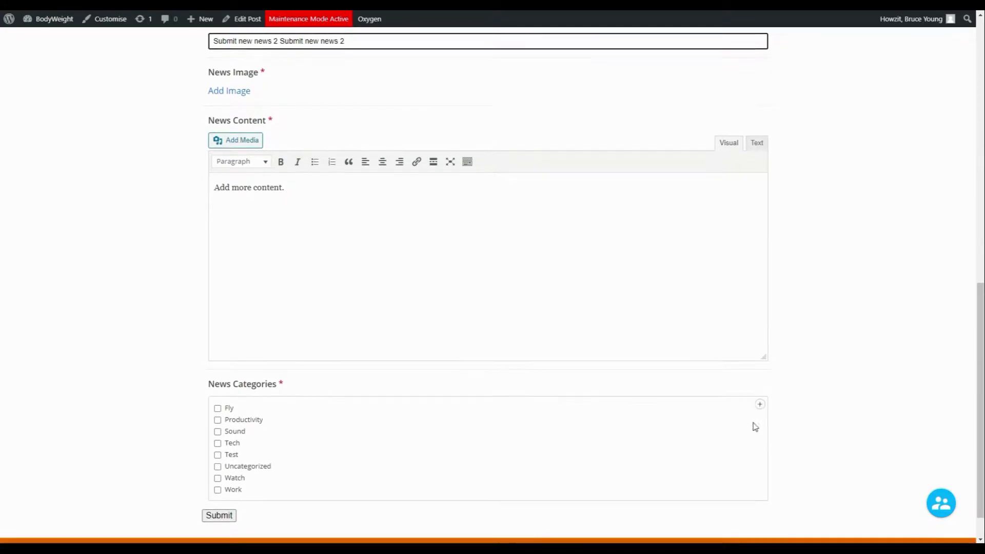
{"action": "left_click", "coordinate": [214, 477]}
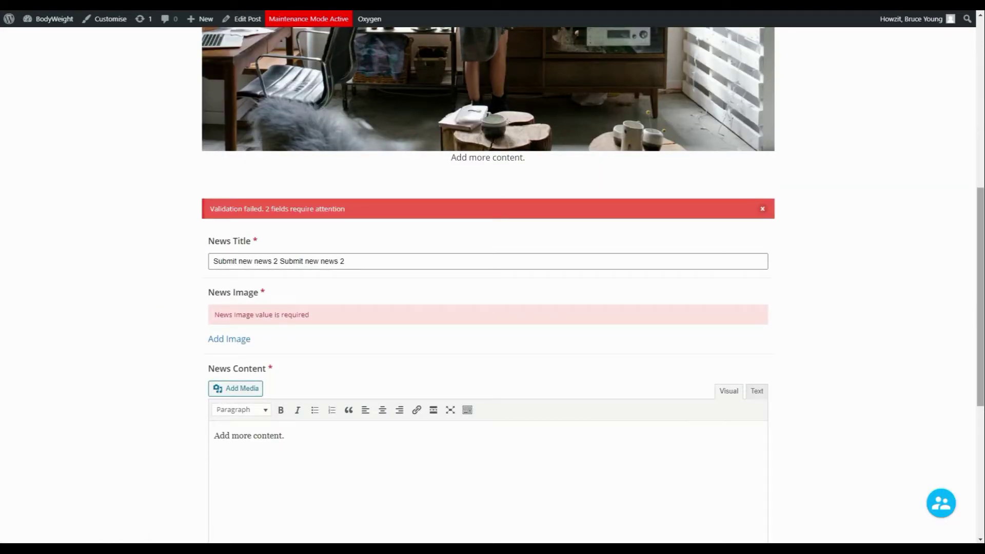
{"action": "left_click_drag", "start_coordinate": [979, 281], "coordinate": [983, 434]}
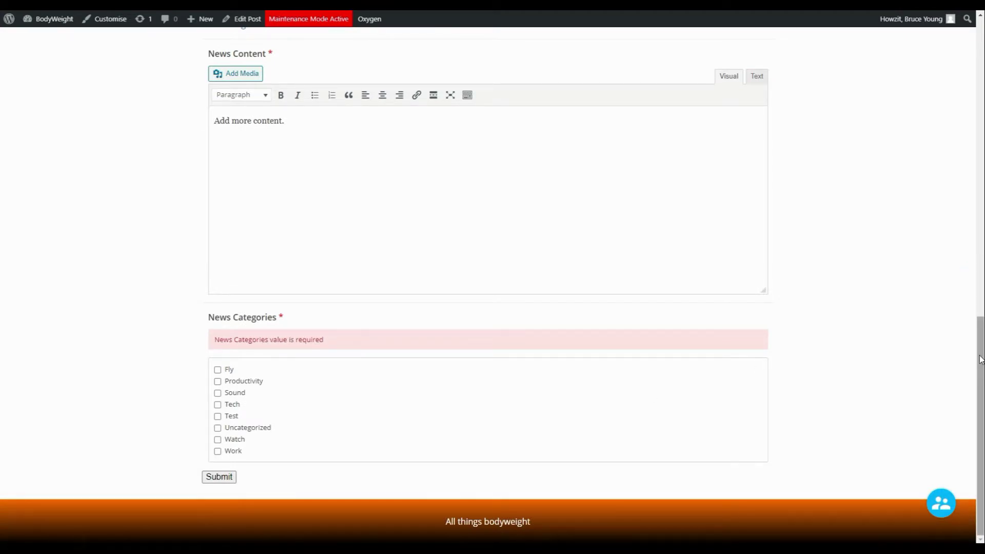
{"action": "left_click_drag", "start_coordinate": [979, 359], "coordinate": [979, 353]}
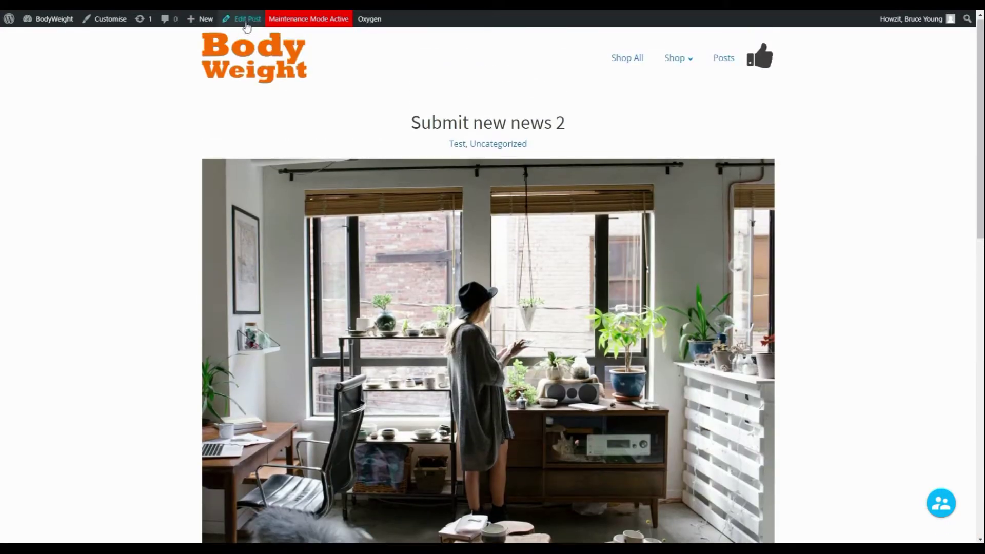
- Open 'Submit new news 2' in the back-end editor without saving, and scroll to Categories
{"action": "left_click", "coordinate": [239, 19]}
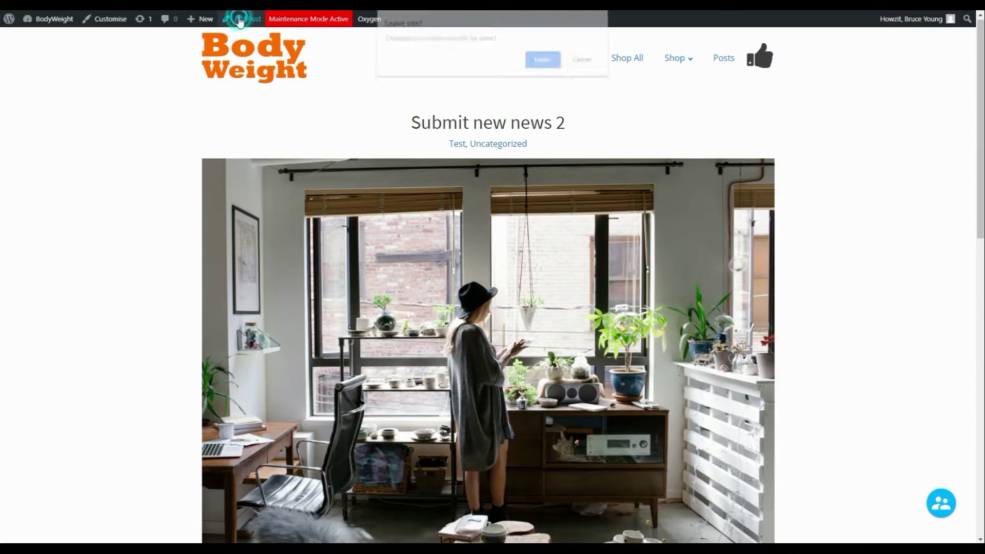
{"action": "left_click", "coordinate": [543, 60]}
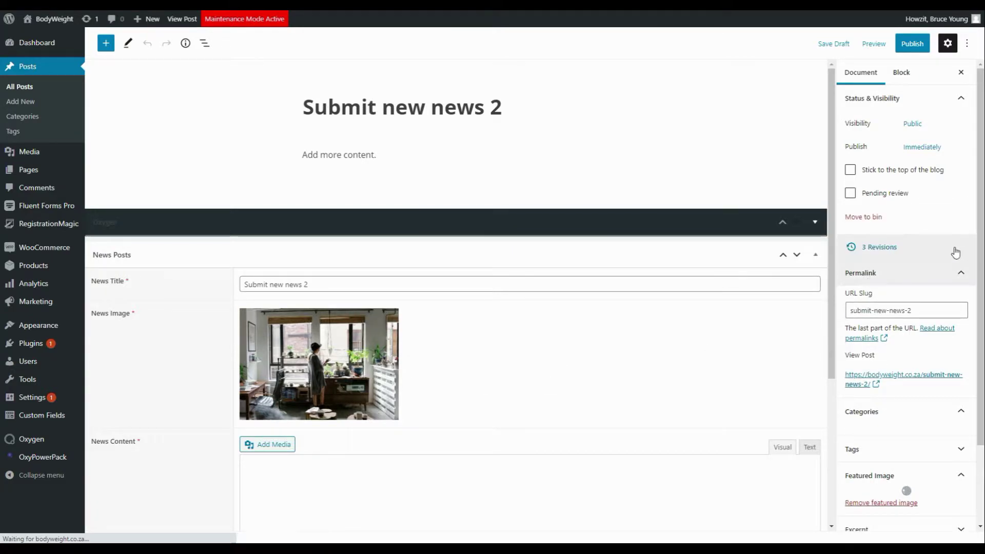
{"action": "scroll", "coordinate": [979, 226], "scroll_direction": "down", "scroll_amount": 4}
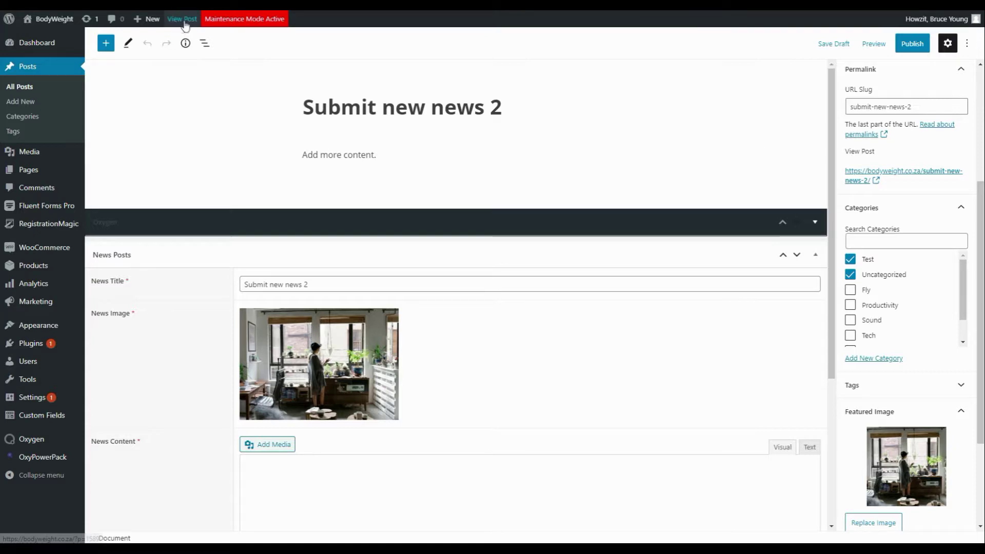
- Return to All Posts, then view the live posts page listing only 'New News Title With more Text'
{"action": "left_click", "coordinate": [26, 91]}
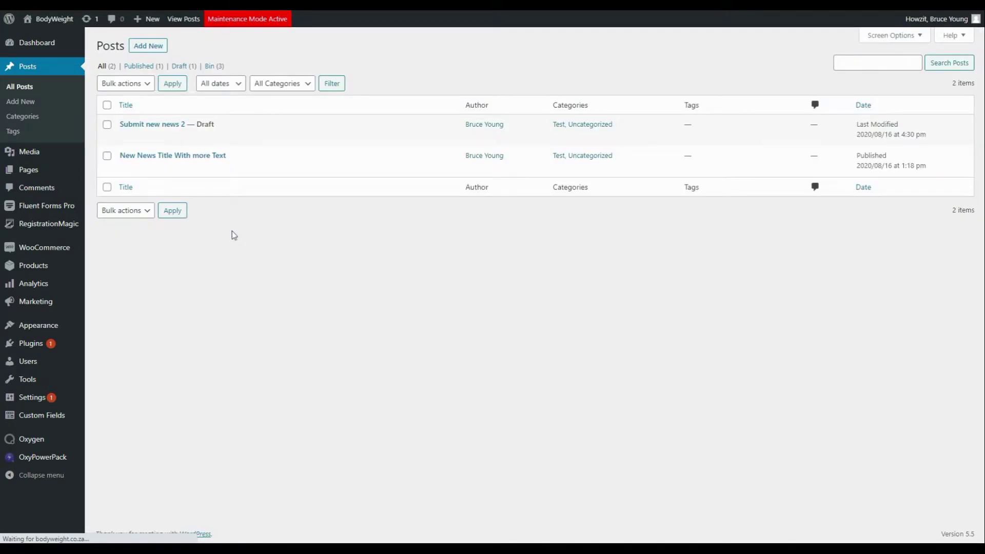
{"action": "left_click", "coordinate": [179, 24]}
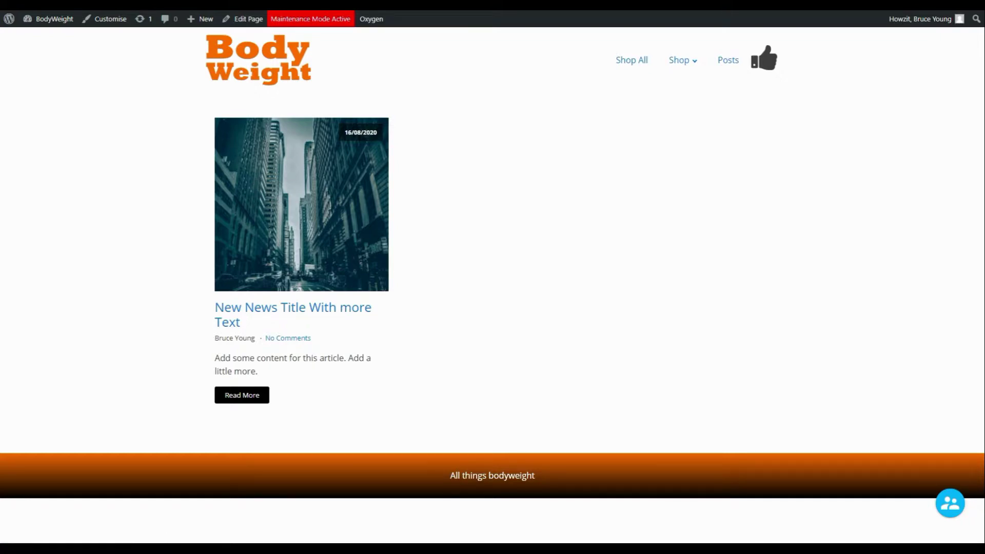
- From the Edit News form, go to Oxygen Templates and edit the Post Archive template
{"action": "left_click", "coordinate": [62, 4]}
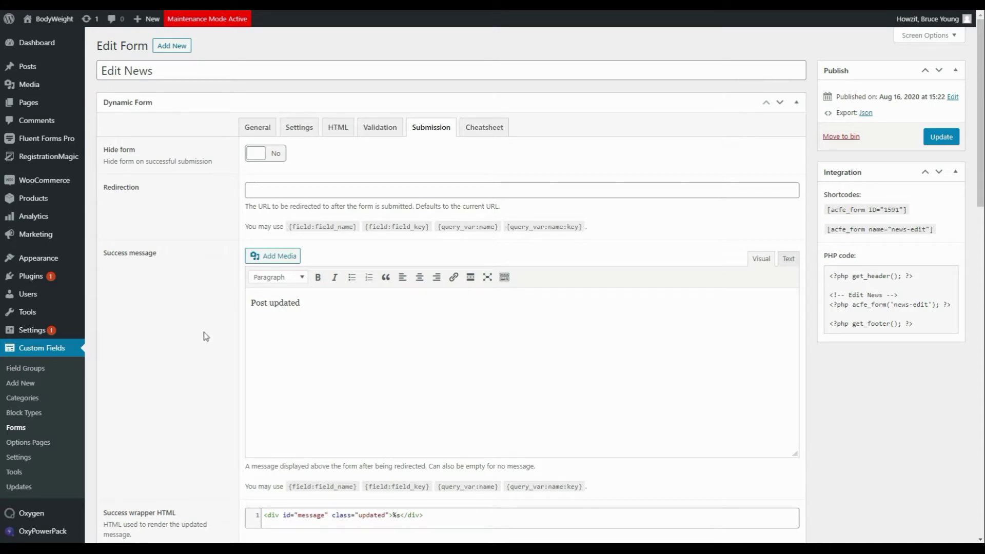
{"action": "mouse_move", "coordinate": [51, 513]}
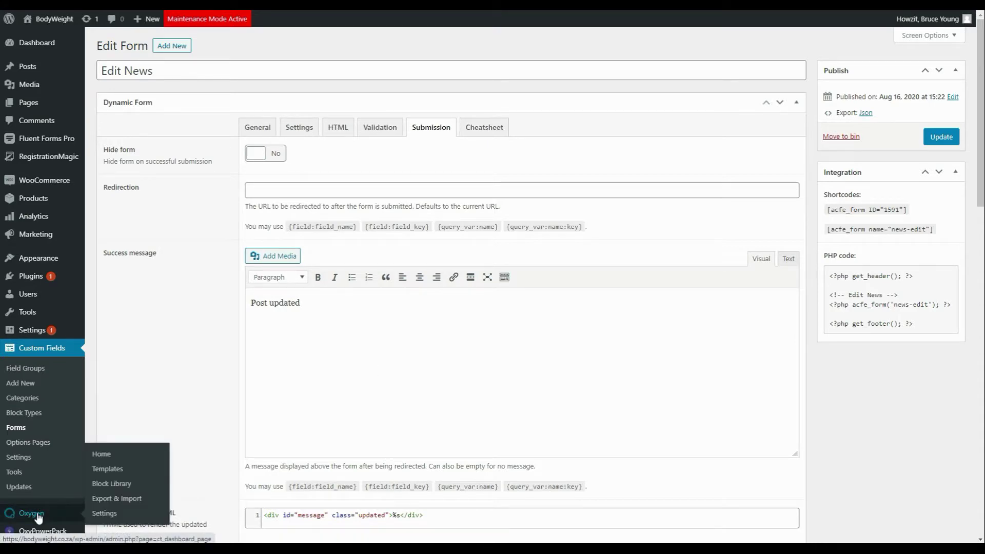
{"action": "left_click", "coordinate": [112, 469]}
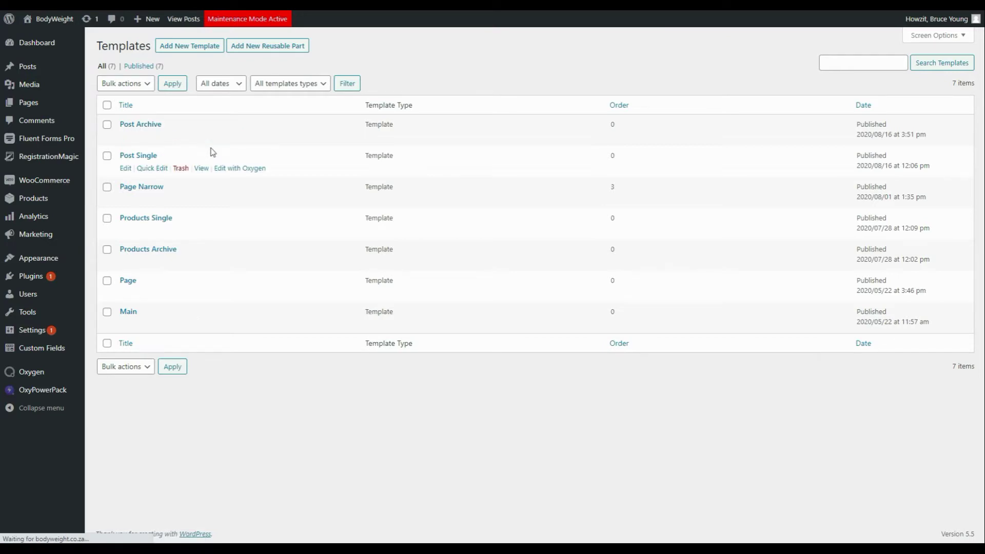
{"action": "left_click", "coordinate": [239, 138]}
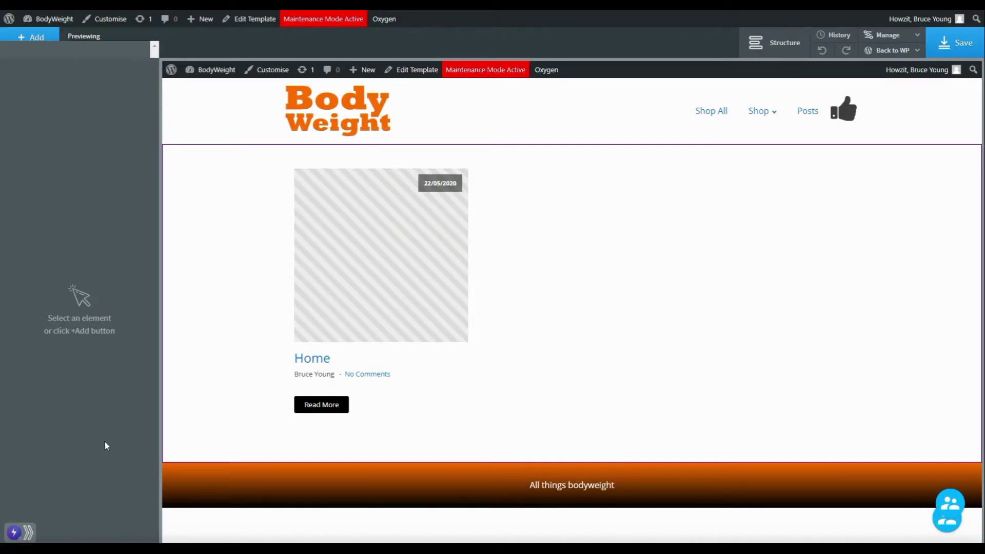
- Add a new Basics Section below the existing posts section
{"action": "left_click", "coordinate": [187, 206]}
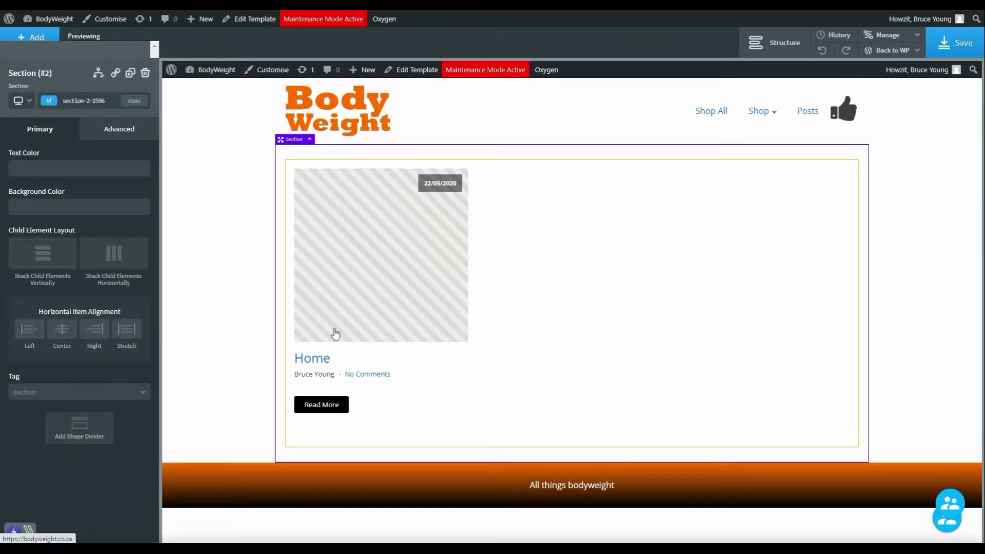
{"action": "left_click", "coordinate": [779, 46]}
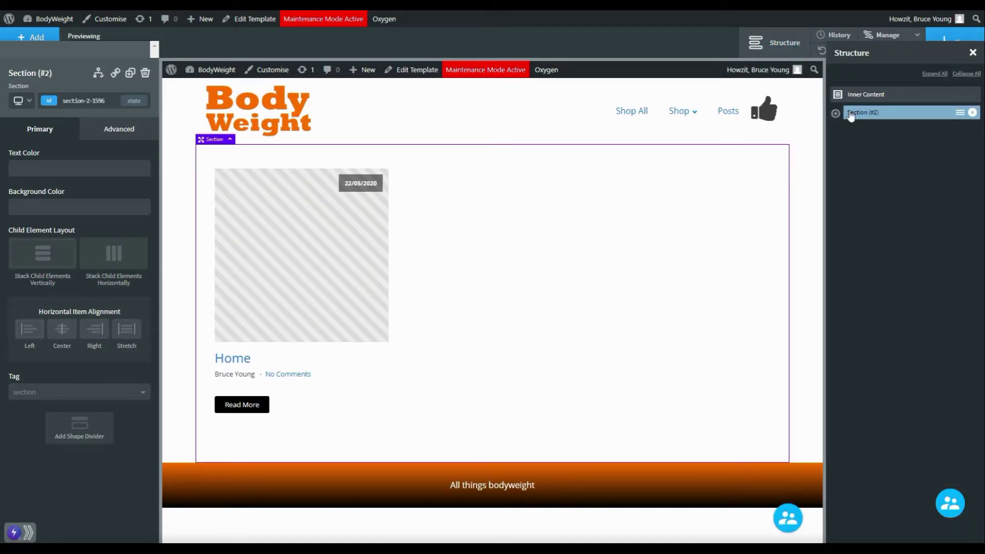
{"action": "left_click", "coordinate": [27, 38]}
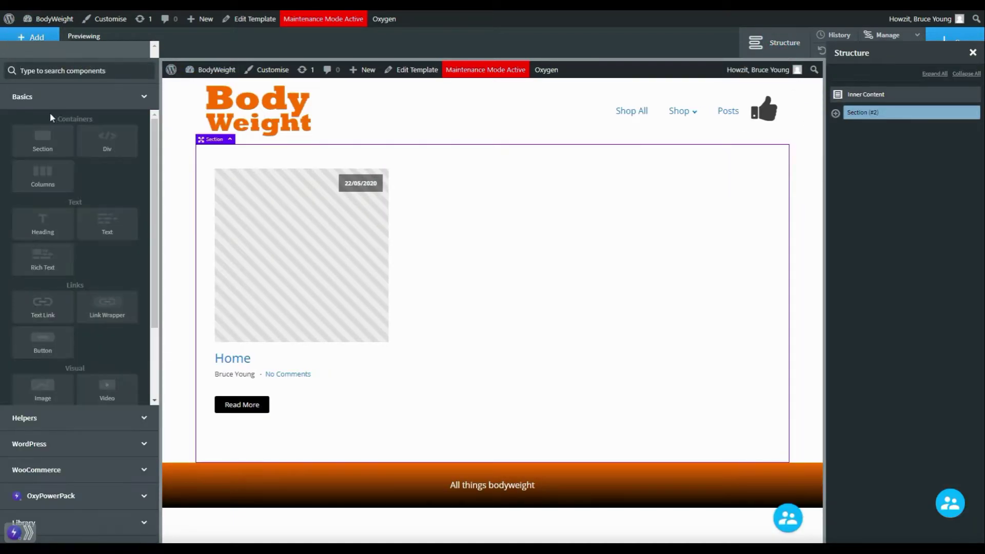
{"action": "left_click", "coordinate": [41, 140]}
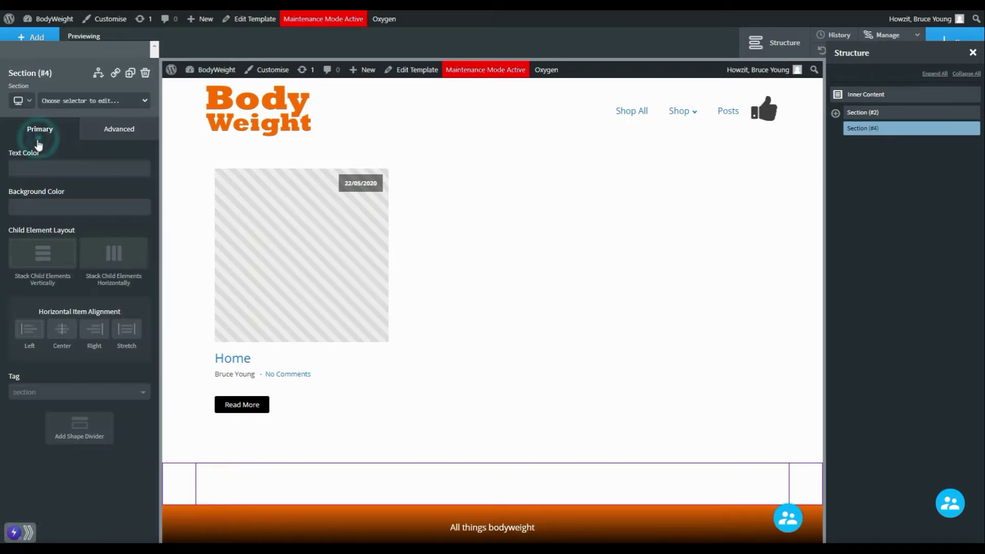
- Insert a Helpers Easy Posts grid (Grid - Image - Standard) into the new section
{"action": "left_click", "coordinate": [30, 38]}
{"action": "left_click", "coordinate": [44, 423]}
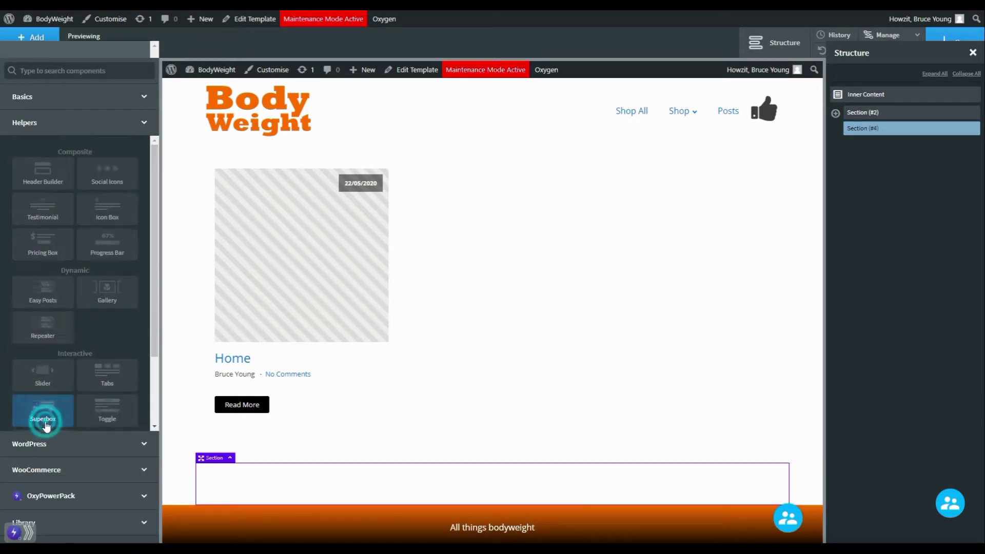
{"action": "left_click", "coordinate": [47, 291]}
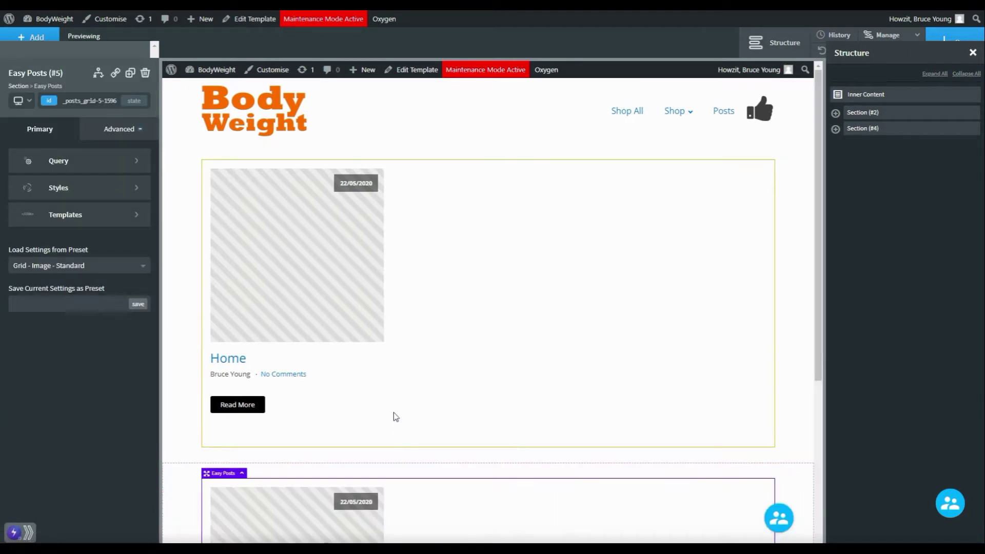
{"action": "left_click_drag", "start_coordinate": [819, 359], "coordinate": [806, 455]}
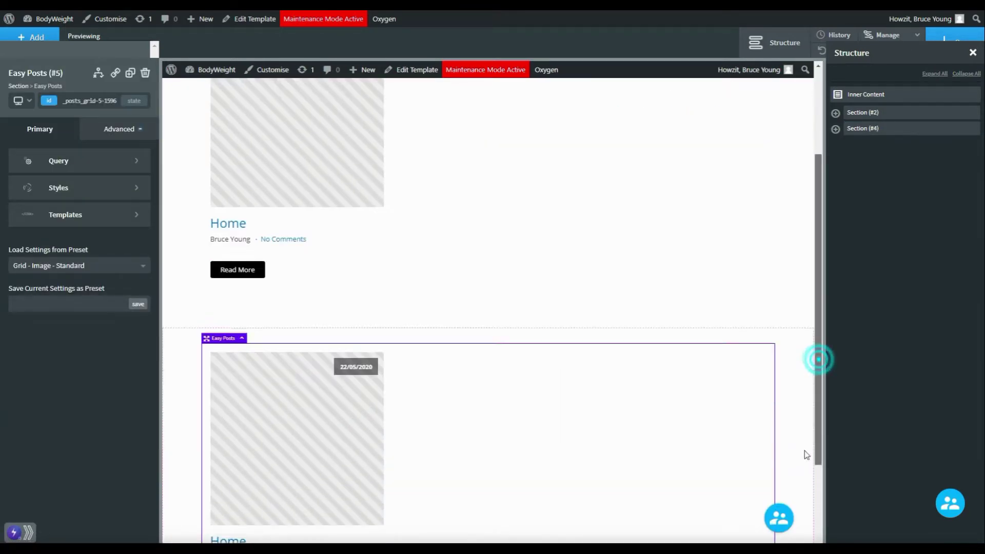
{"action": "scroll", "coordinate": [806, 455], "scroll_direction": "down", "scroll_amount": 3}
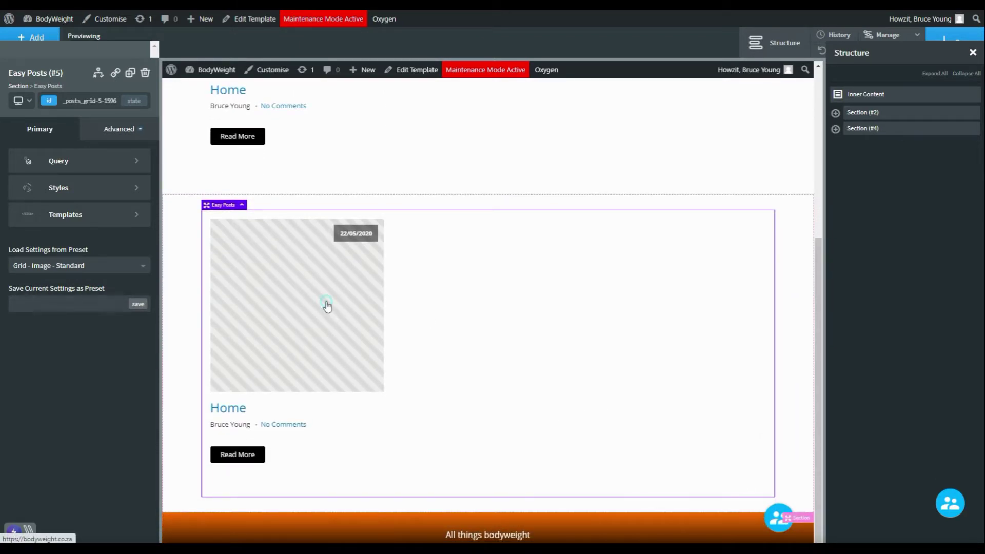
- Set the Easy Posts query to manual mode after briefly checking the custom Filtering options
{"action": "left_click", "coordinate": [125, 160]}
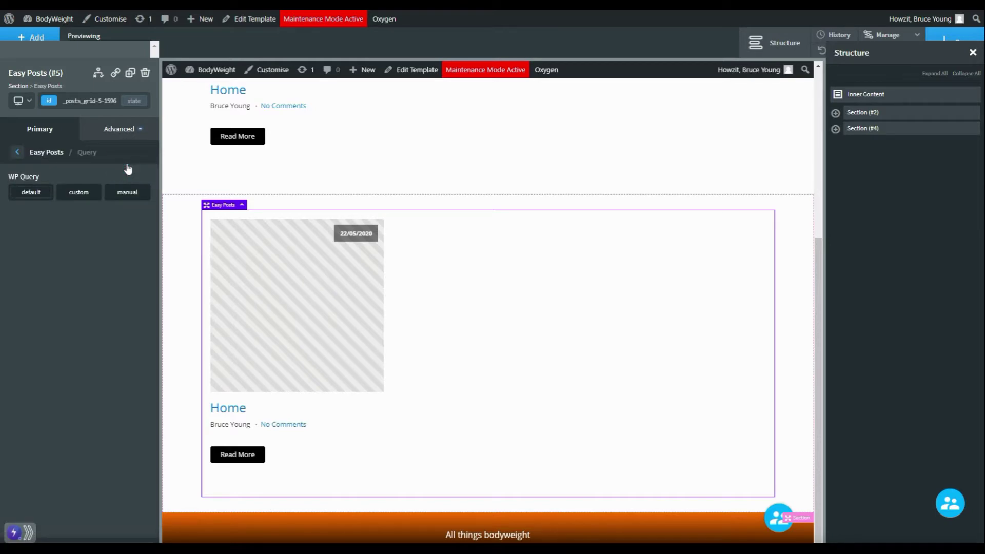
{"action": "left_click", "coordinate": [86, 198]}
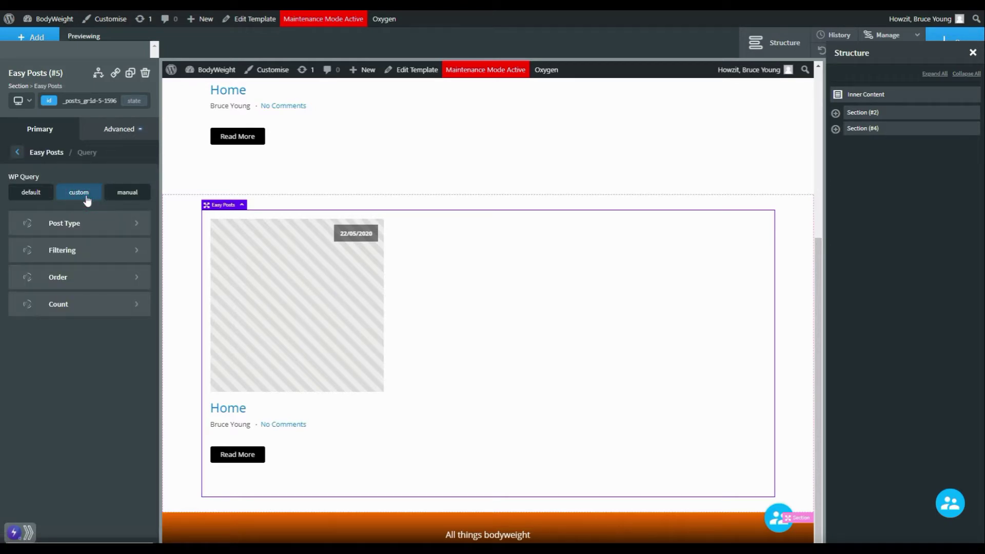
{"action": "left_click", "coordinate": [69, 251]}
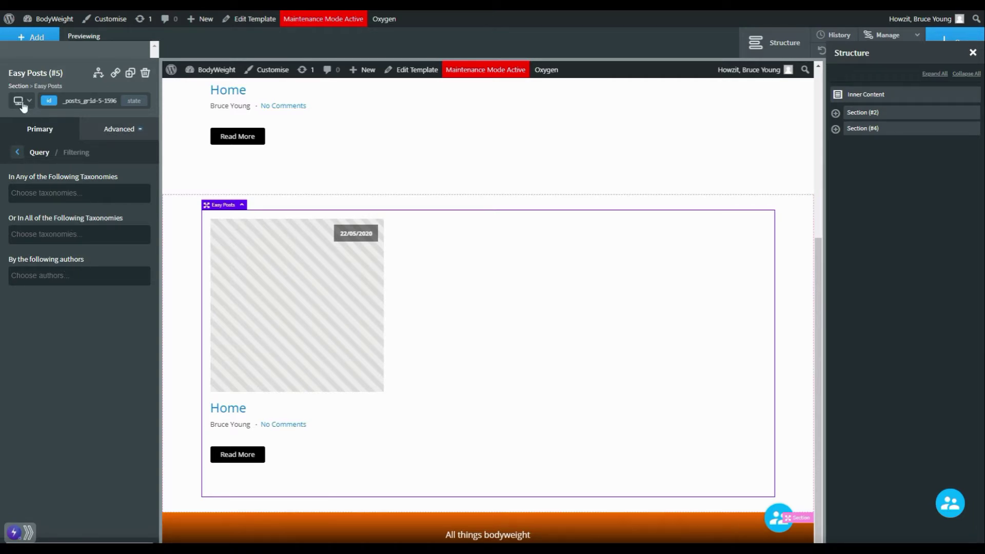
{"action": "left_click", "coordinate": [17, 153]}
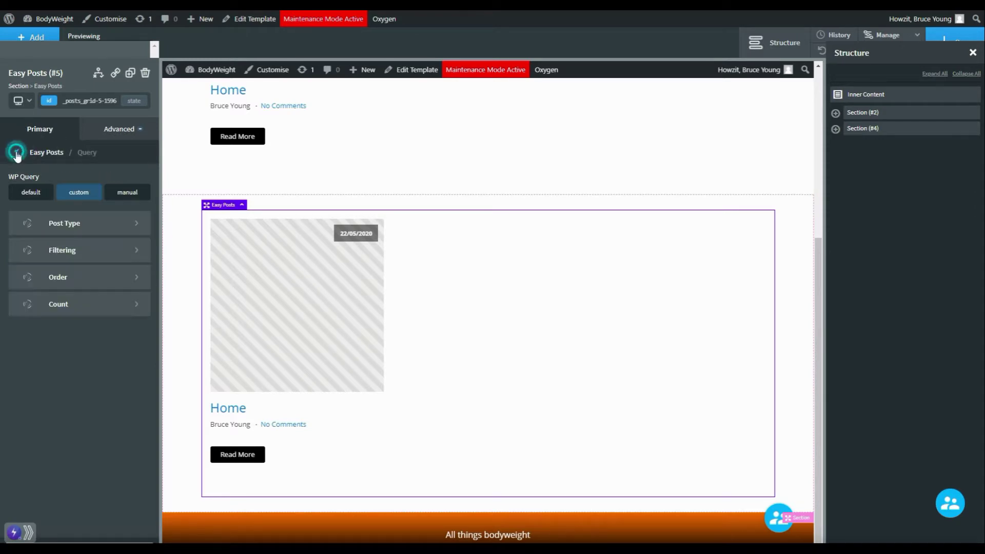
{"action": "left_click", "coordinate": [122, 193]}
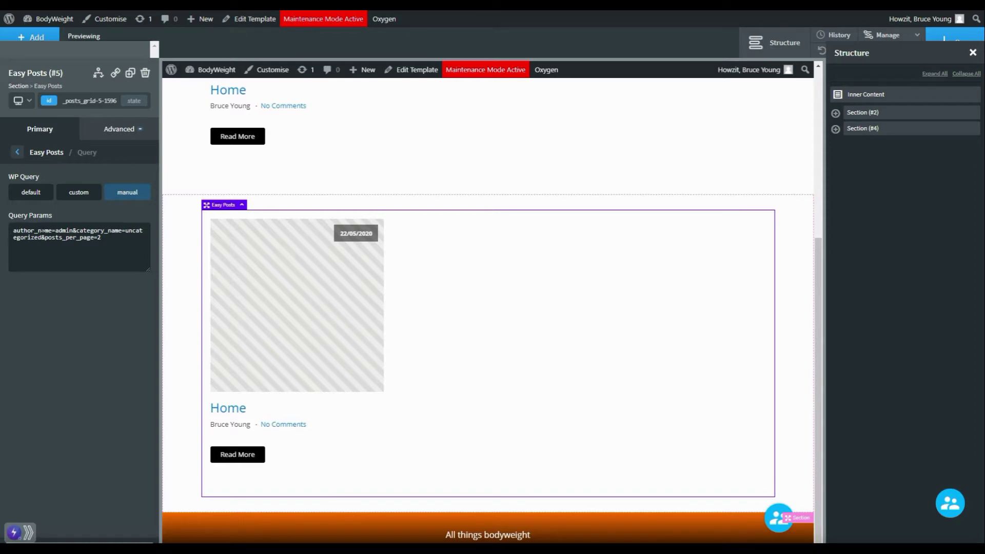
- Try pasting over the Query Params string, then undo to restore the original parameters
{"action": "triple_click", "coordinate": [108, 238]}
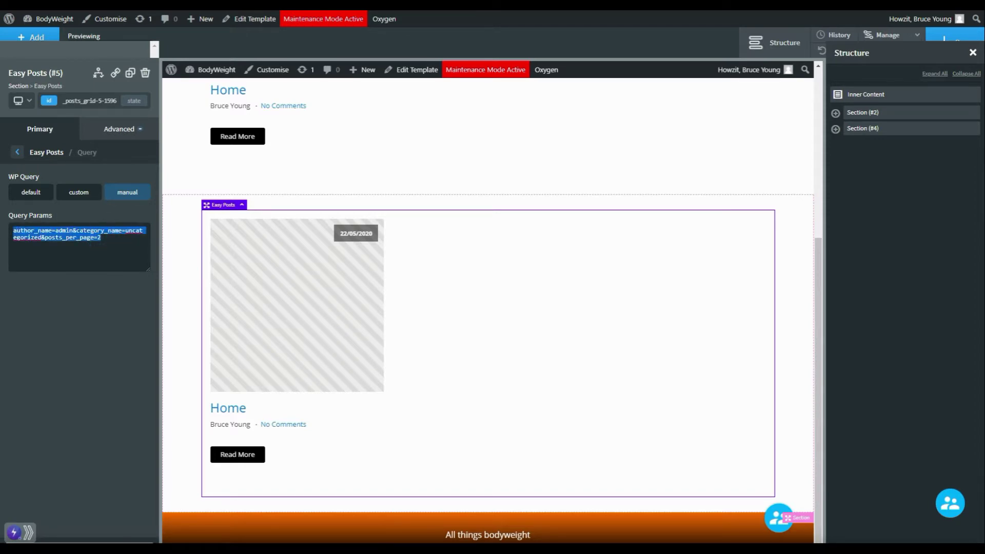
{"action": "type", "text": "Submit new news 2"}
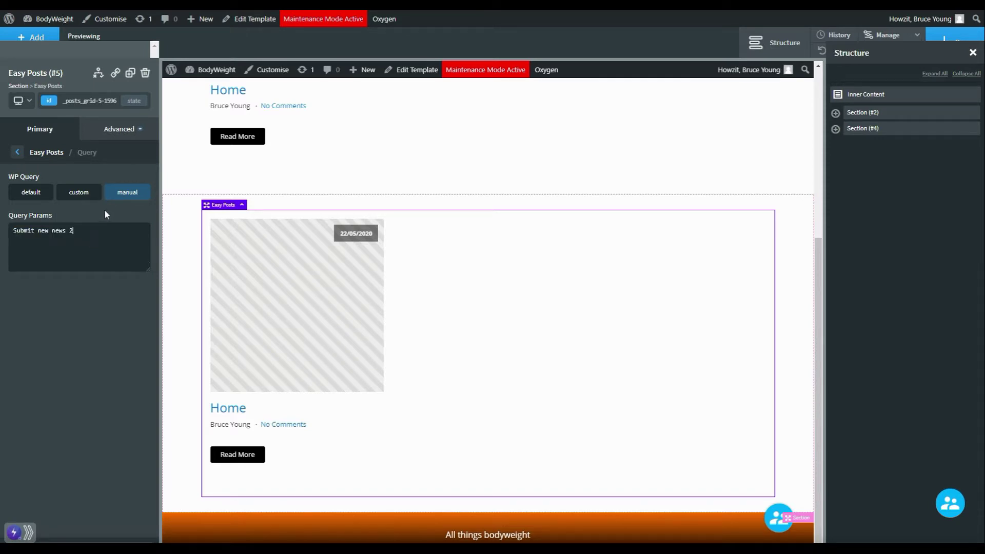
{"action": "left_click_drag", "start_coordinate": [77, 230], "coordinate": [4, 229]}
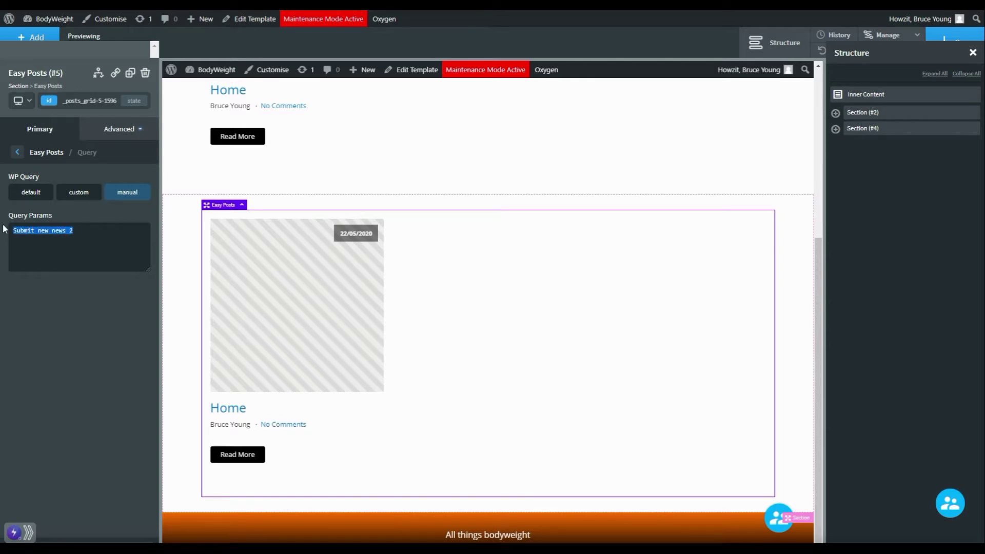
{"action": "key", "text": "ctrl+z"}
{"action": "left_click", "coordinate": [87, 239]}
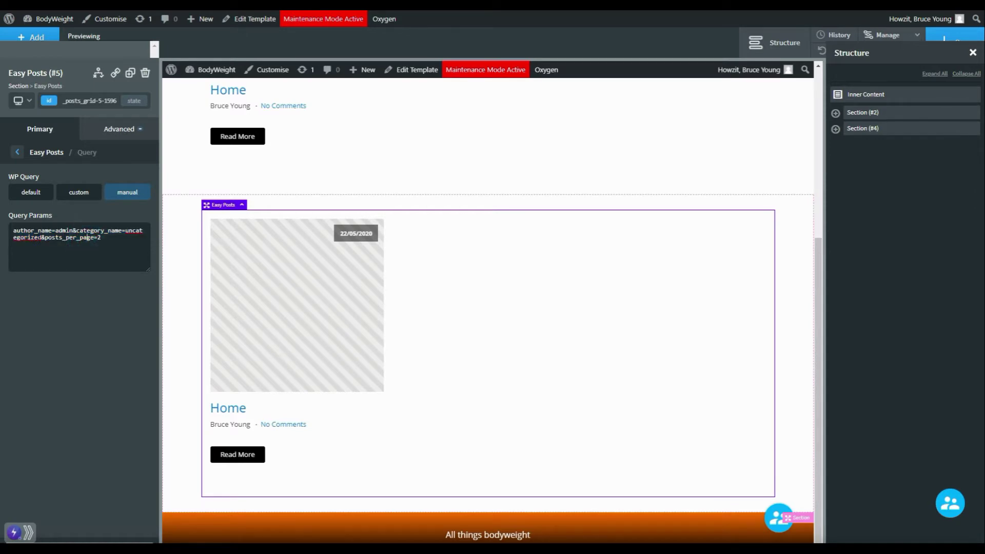
- Remove the author and category params so the query reads posts_per_page=-1&post_status=draft
{"action": "left_click_drag", "start_coordinate": [44, 237], "coordinate": [8, 231]}
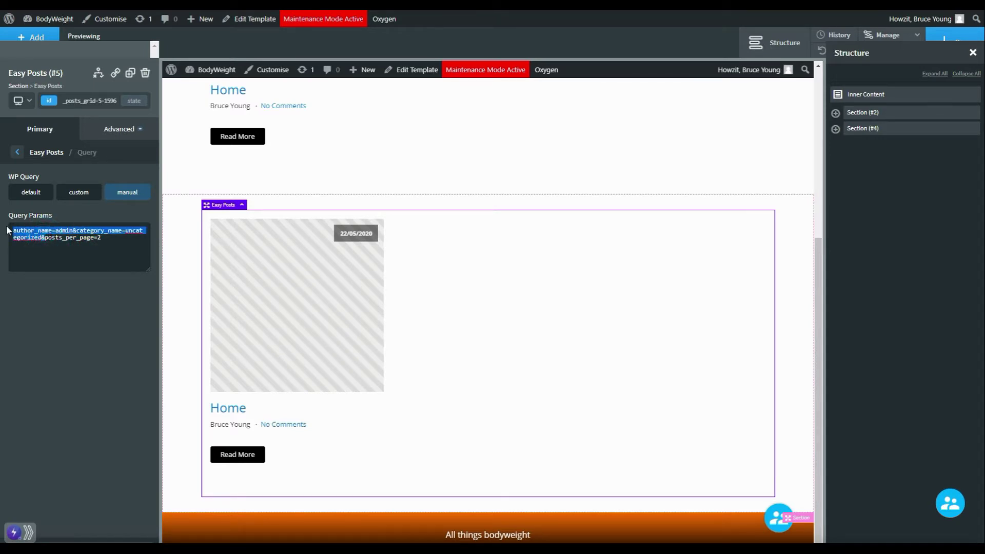
{"action": "key", "text": "BackSpace"}
{"action": "left_click", "coordinate": [77, 232]}
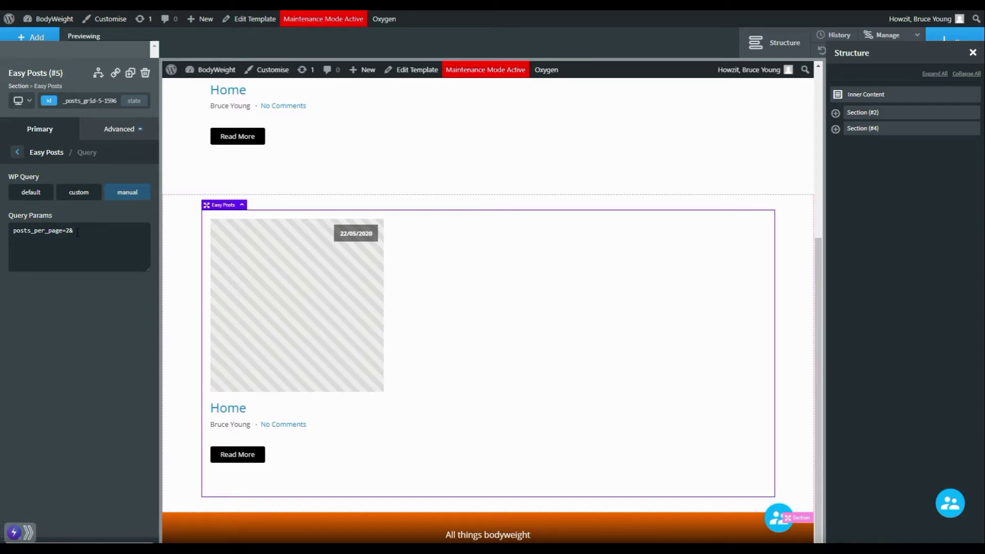
{"action": "key", "text": "BackSpace"}
{"action": "type", "text": "&post_stats=draft"}
{"action": "left_click", "coordinate": [110, 231]}
{"action": "type", "text": "u"}
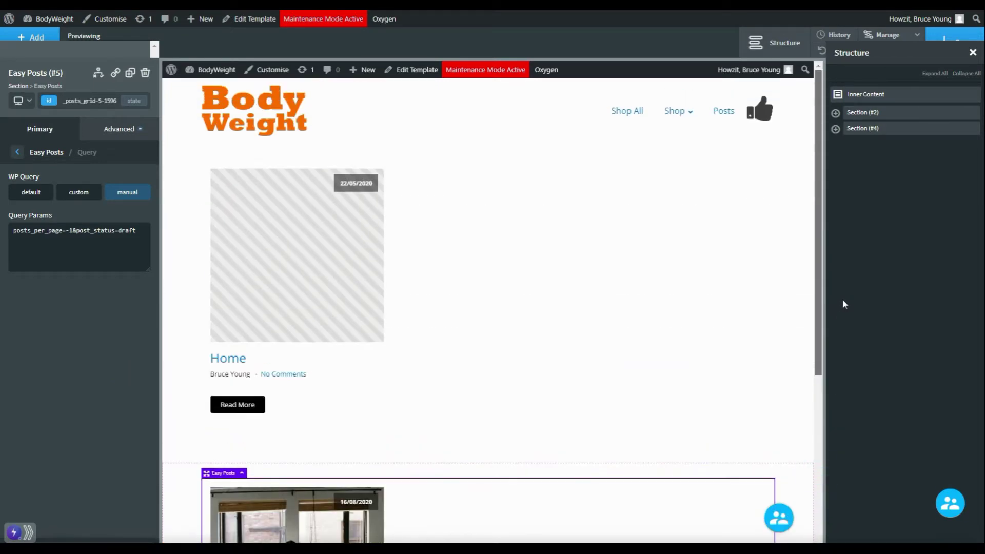
- Confirm the draft post appears in the grid, save the template, and return to the live page
{"action": "scroll", "coordinate": [798, 479], "scroll_direction": "down", "scroll_amount": 5}
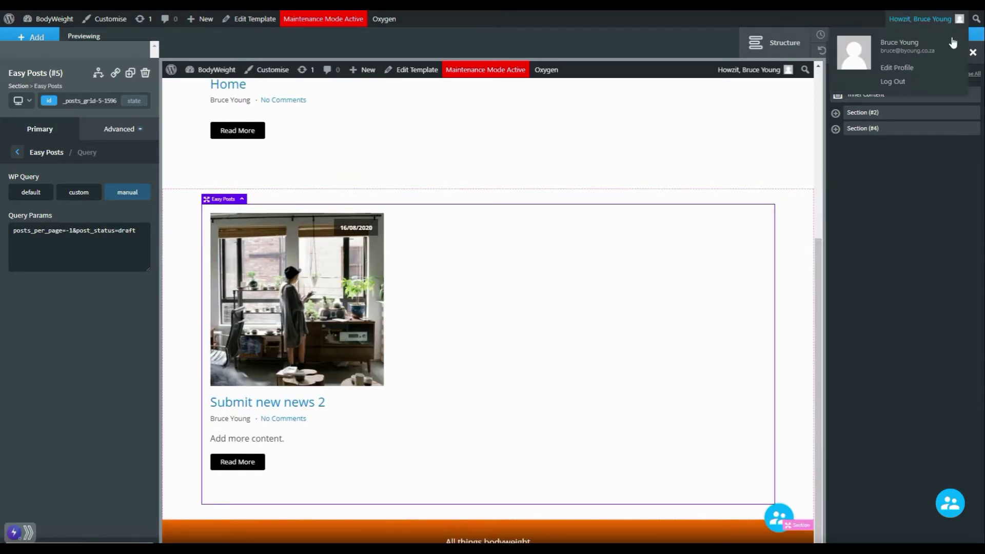
{"action": "left_click", "coordinate": [949, 38]}
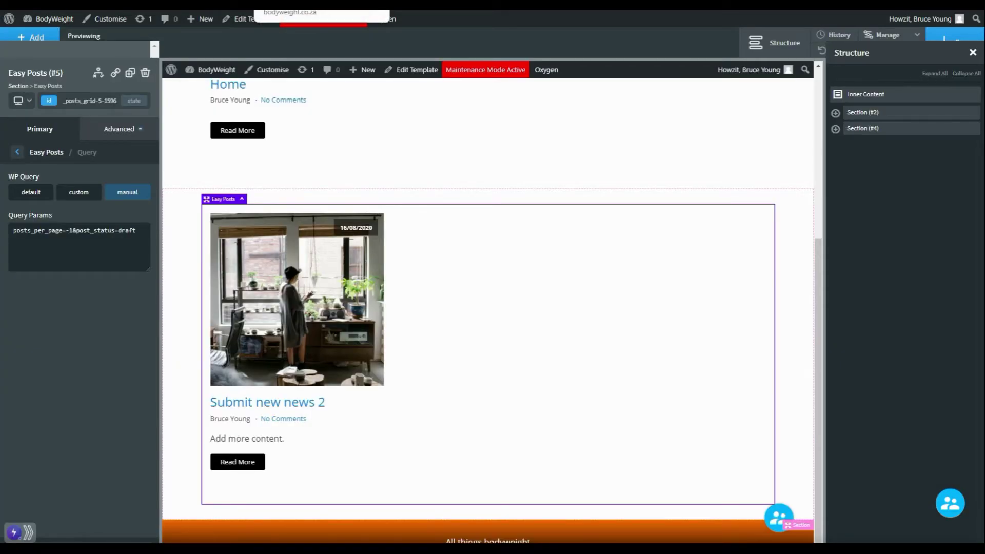
{"action": "key", "text": "ctrl+Tab"}
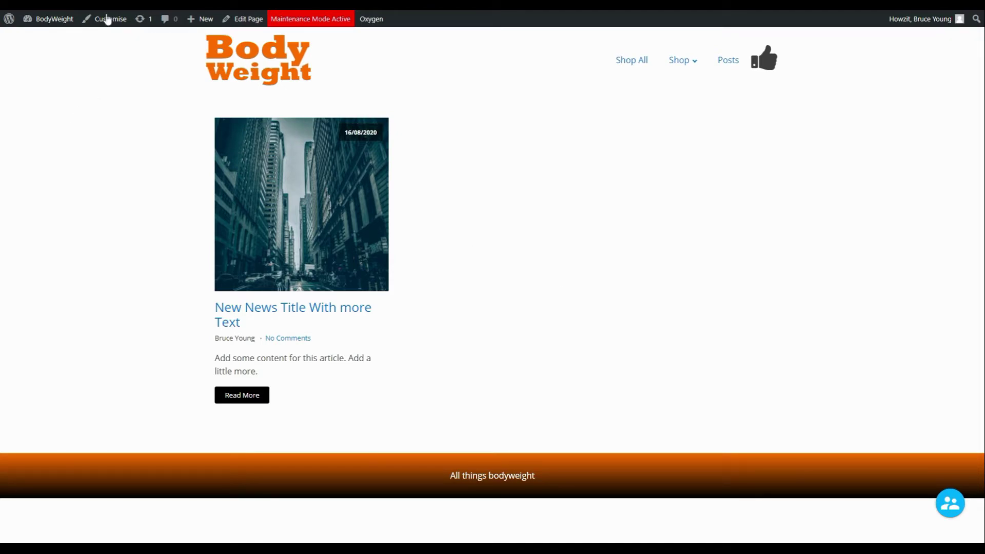
- Reload the site's posts page and open the newly listed 'Submit new news 2' post
{"action": "left_click", "coordinate": [44, 23]}
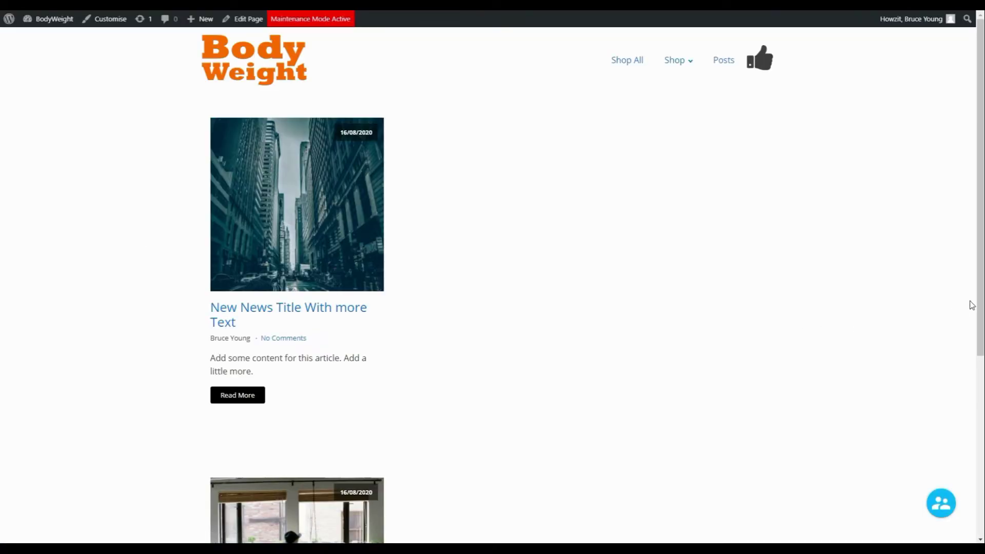
{"action": "left_click_drag", "start_coordinate": [976, 301], "coordinate": [970, 457]}
{"action": "scroll", "coordinate": [969, 457], "scroll_direction": "down", "scroll_amount": 1}
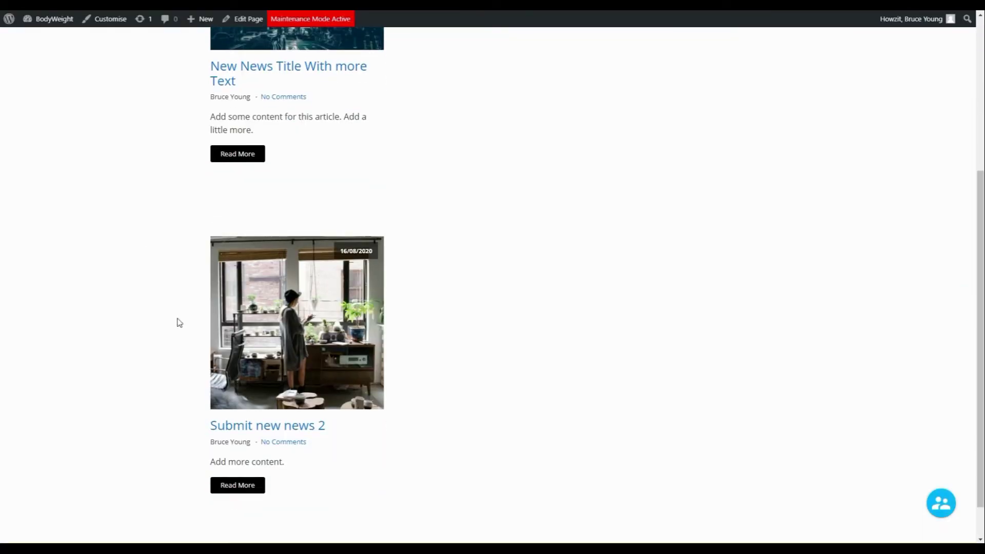
{"action": "left_click", "coordinate": [298, 370]}
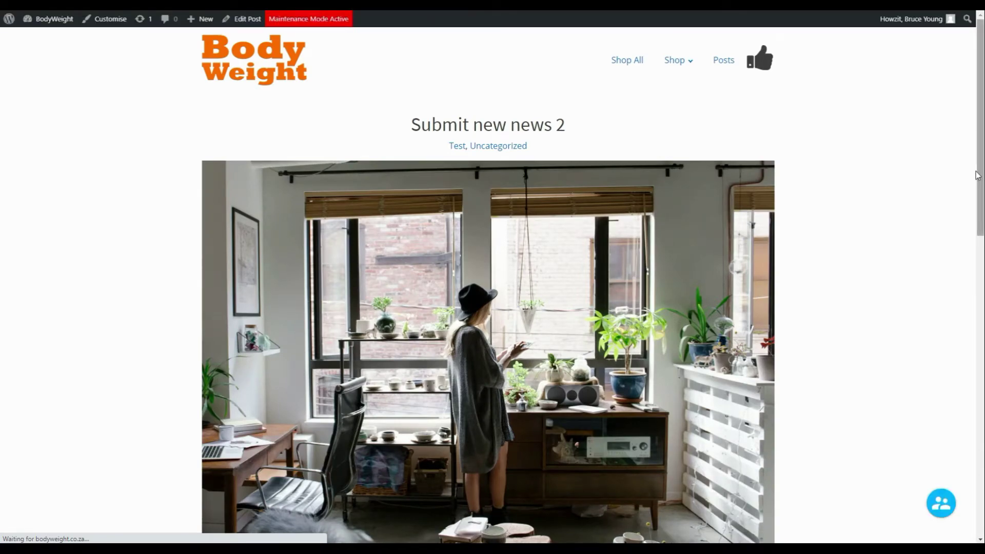
- Extend the News Title to read 'Submit new news 2 Submit new news 2'
{"action": "scroll", "coordinate": [965, 277], "scroll_direction": "down", "scroll_amount": 10}
{"action": "scroll", "coordinate": [952, 425], "scroll_direction": "down", "scroll_amount": 3}
{"action": "scroll", "coordinate": [947, 381], "scroll_direction": "up", "scroll_amount": 6}
{"action": "scroll", "coordinate": [951, 330], "scroll_direction": "down", "scroll_amount": 1}
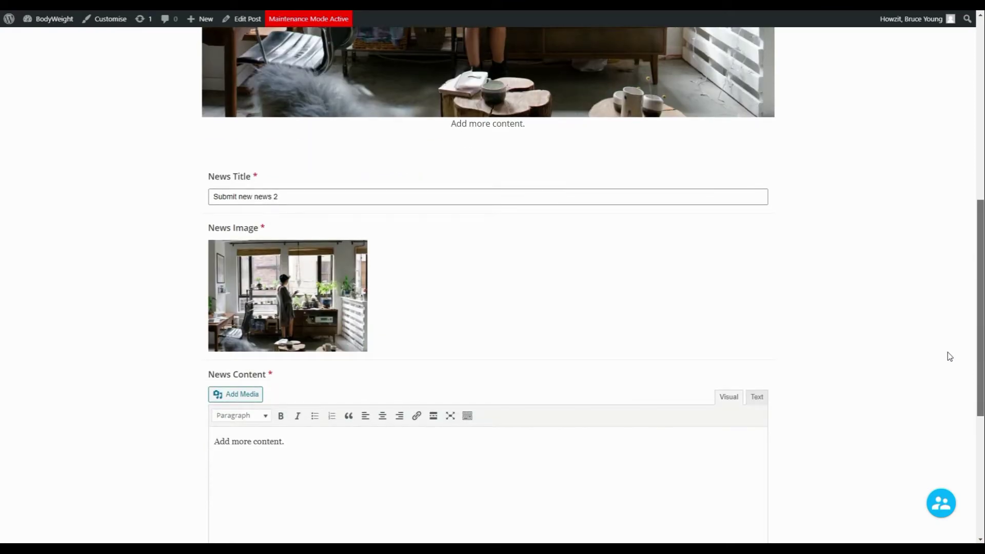
{"action": "left_click_drag", "start_coordinate": [301, 195], "coordinate": [166, 191]}
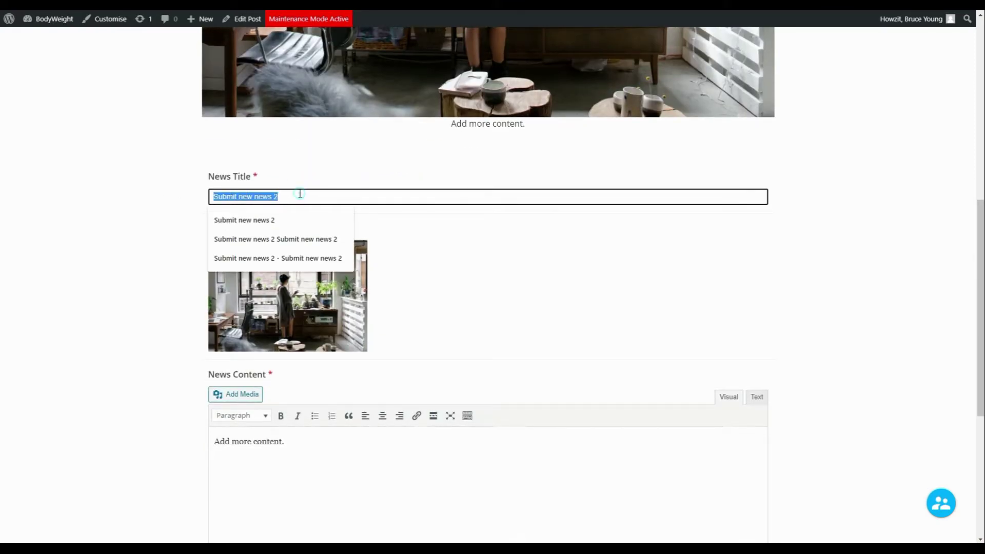
{"action": "left_click", "coordinate": [298, 196]}
{"action": "key", "text": "Down"}
{"action": "key", "text": "Return"}
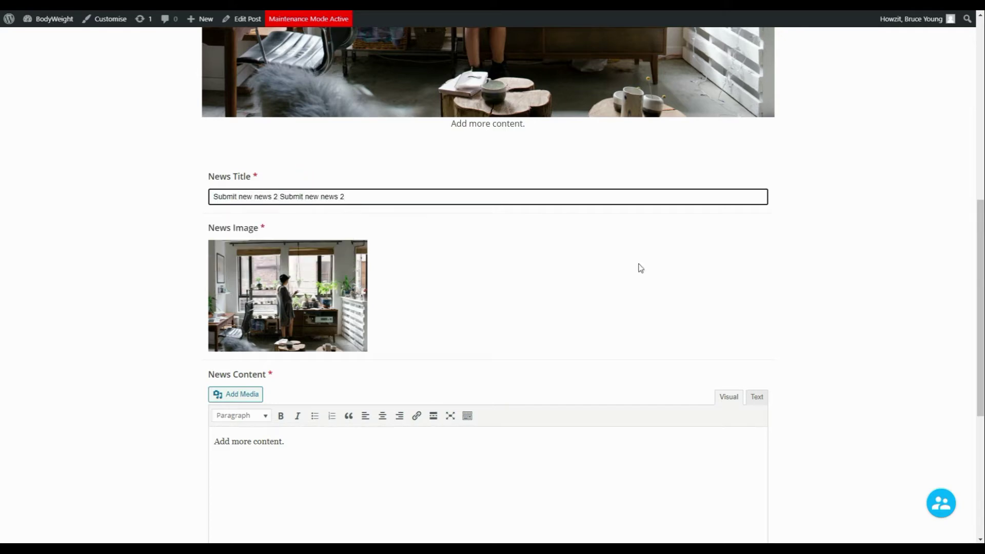
- Submit the front-end edit form with the new title
{"action": "left_click_drag", "start_coordinate": [979, 318], "coordinate": [979, 439]}
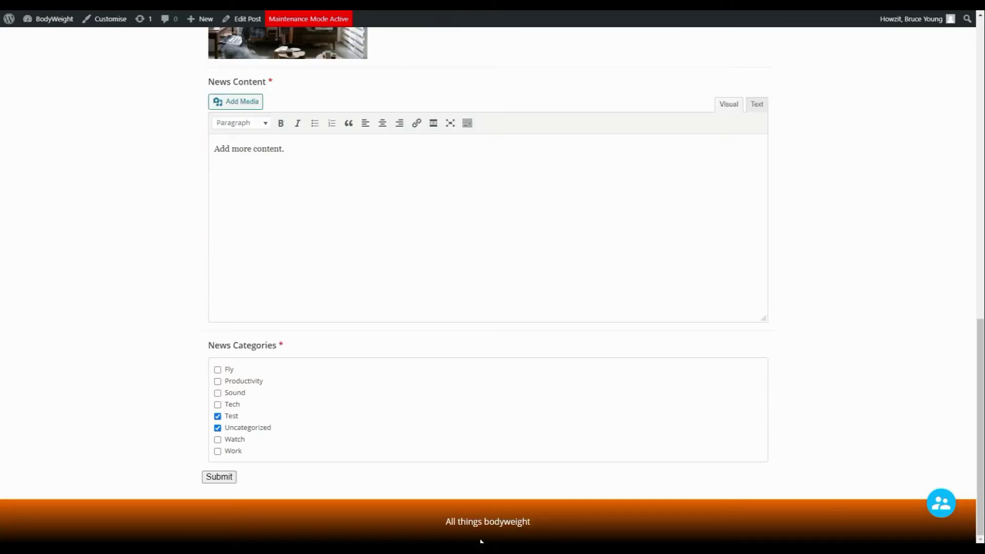
{"action": "left_click", "coordinate": [215, 476]}
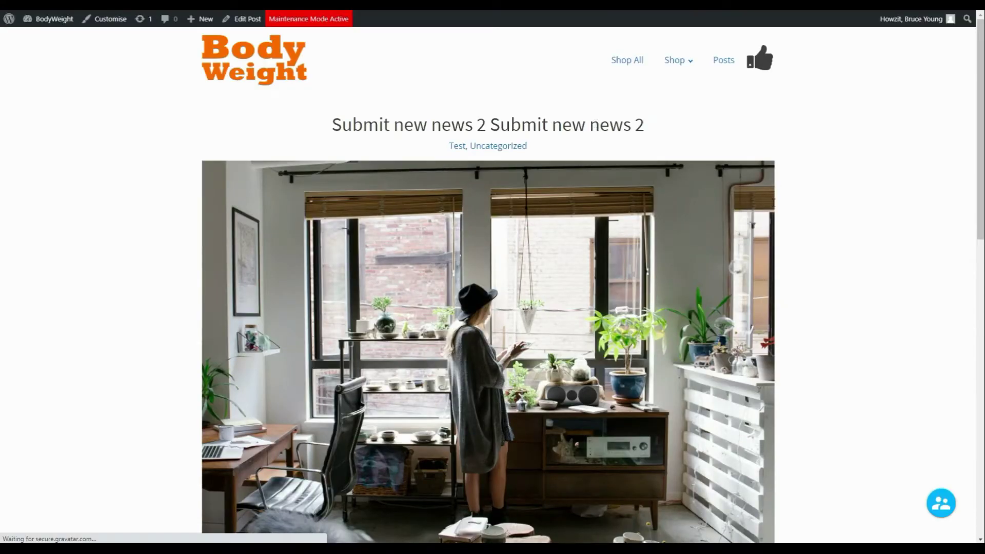
{"action": "left_click_drag", "start_coordinate": [980, 177], "coordinate": [960, 457]}
{"action": "scroll", "coordinate": [960, 458], "scroll_direction": "down", "scroll_amount": 3}
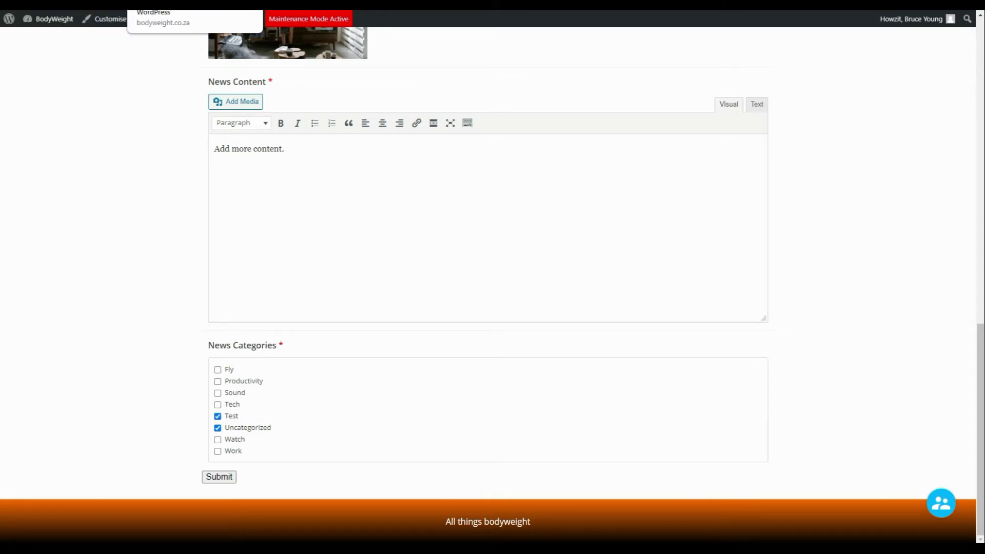
- In the admin tab, open the News Posts group from Custom Fields > Field Groups
{"action": "left_click", "coordinate": [170, 5]}
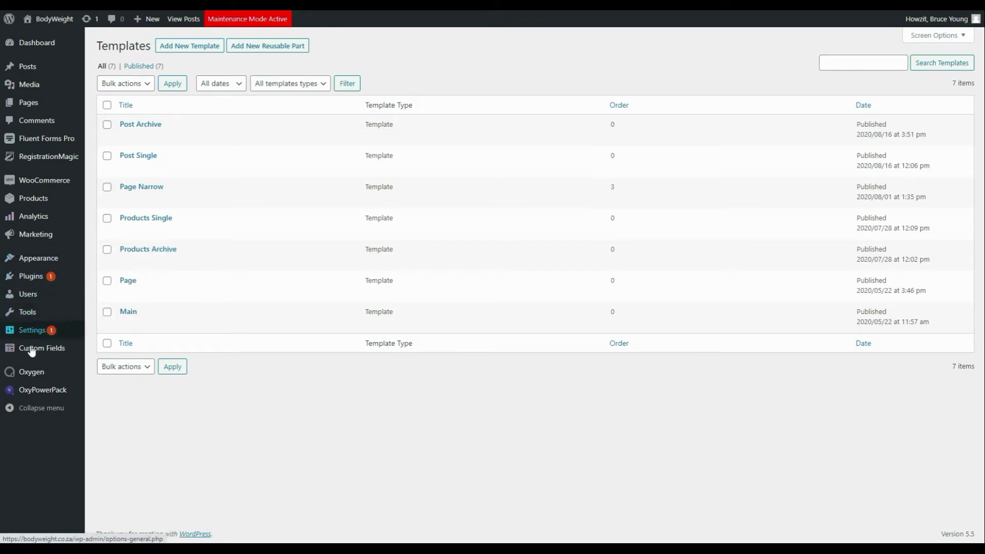
{"action": "mouse_move", "coordinate": [58, 359]}
{"action": "left_click", "coordinate": [109, 350]}
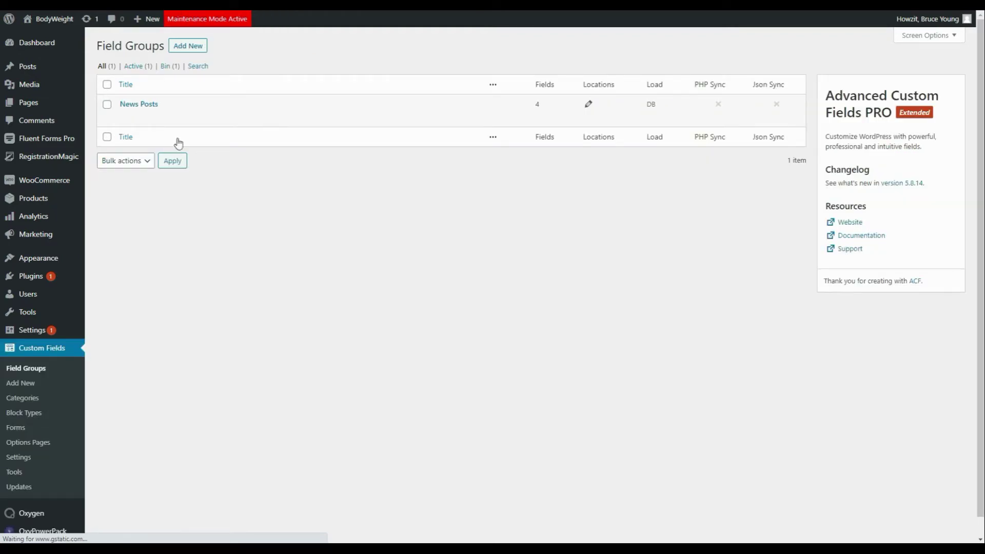
{"action": "left_click", "coordinate": [133, 103]}
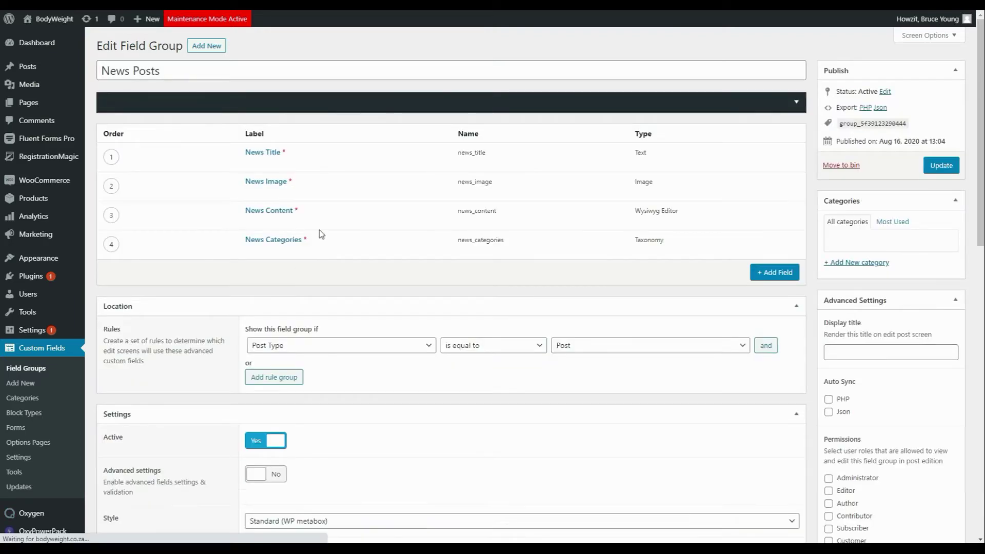
- Add a new field labelled News Status (news_status) with Radio Button type
{"action": "left_click", "coordinate": [774, 273]}
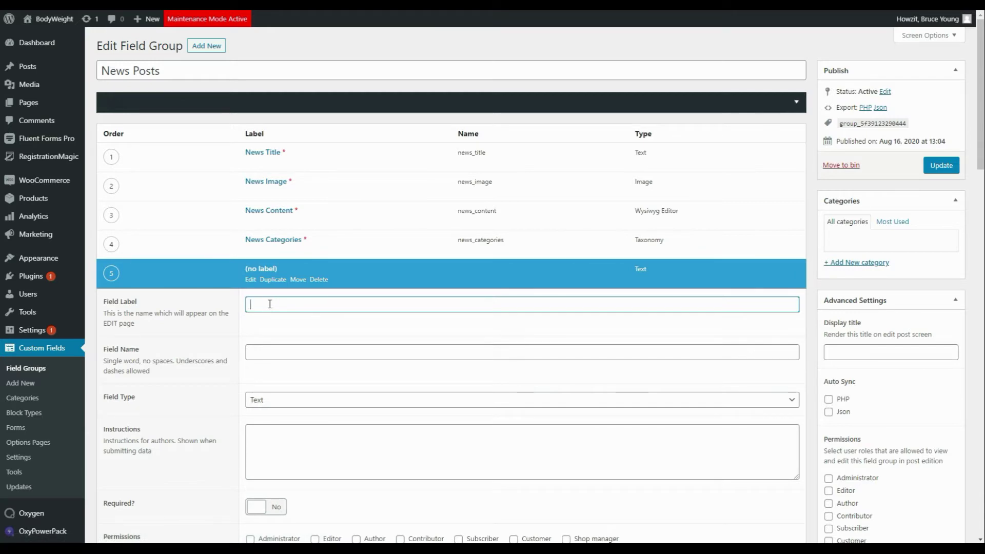
{"action": "type", "text": "News Status"}
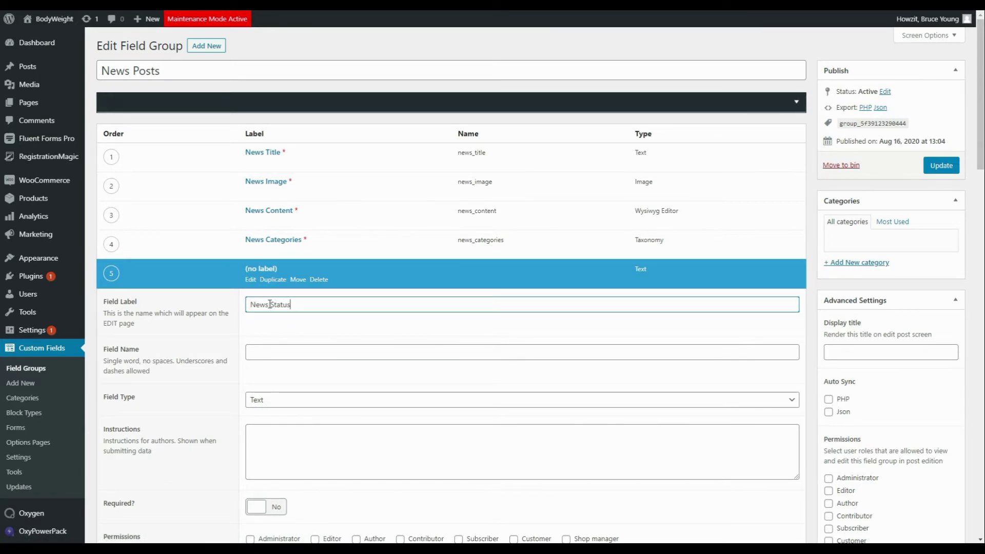
{"action": "left_click", "coordinate": [290, 352]}
{"action": "left_click", "coordinate": [281, 399]}
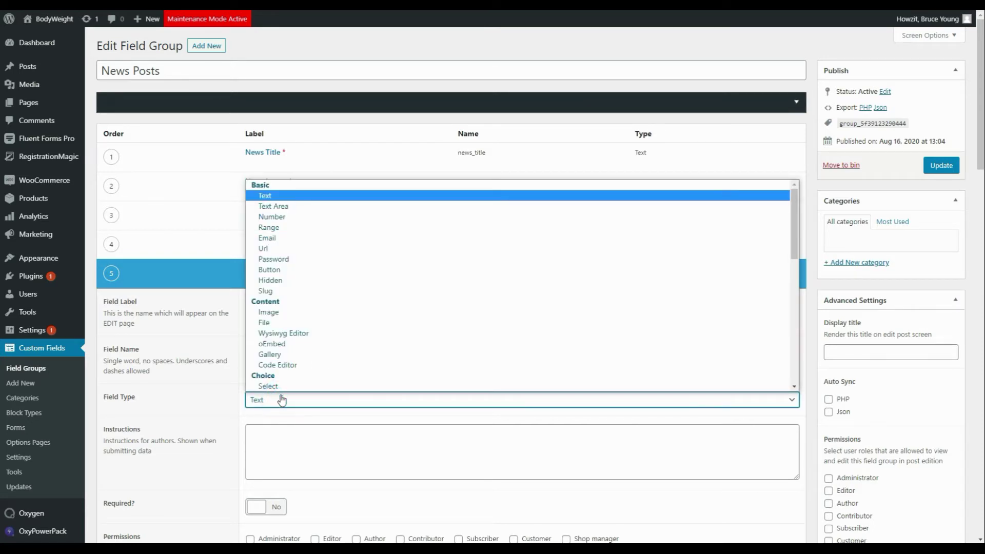
{"action": "scroll", "coordinate": [319, 323], "scroll_direction": "down", "scroll_amount": 3}
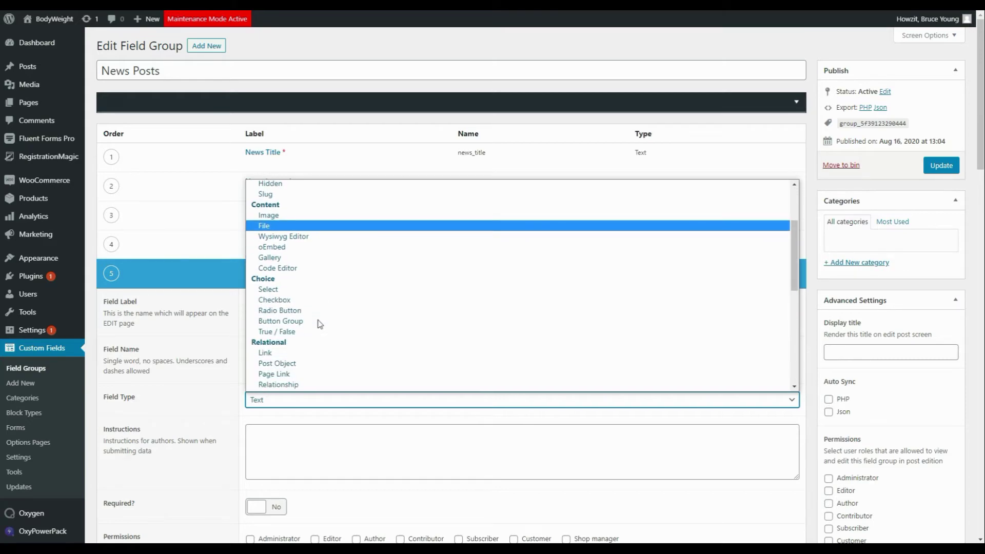
{"action": "left_click", "coordinate": [288, 311]}
{"action": "scroll", "coordinate": [320, 446], "scroll_direction": "down", "scroll_amount": 3}
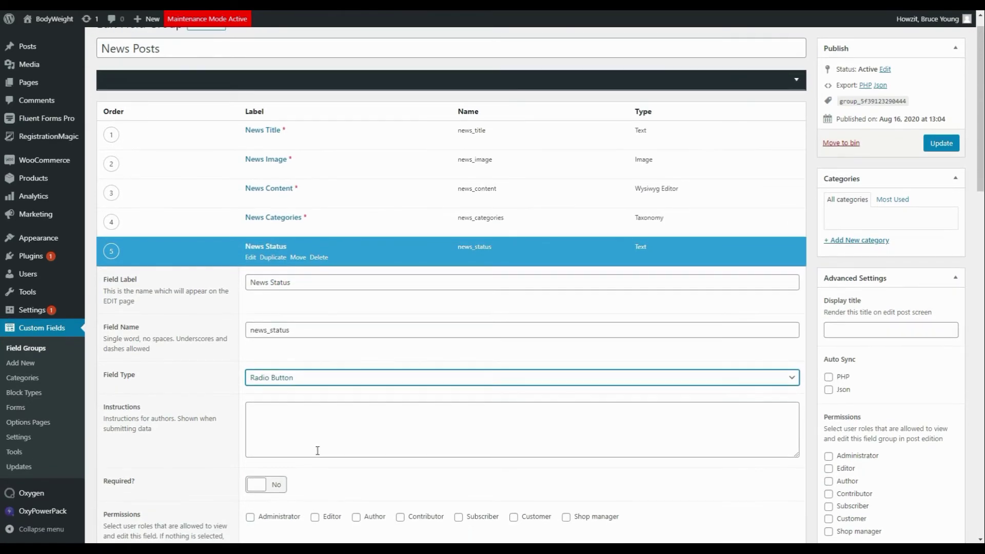
{"action": "scroll", "coordinate": [321, 444], "scroll_direction": "down", "scroll_amount": 1}
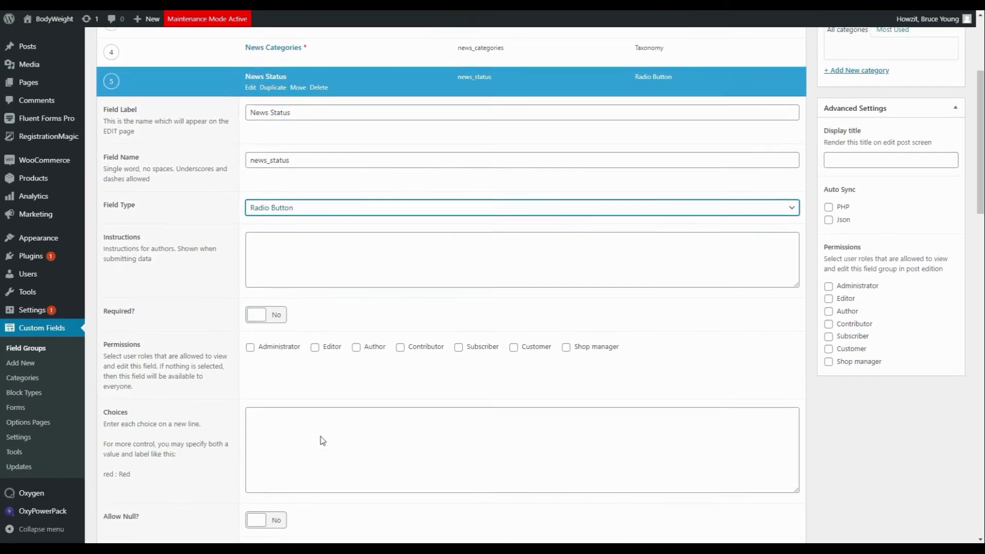
{"action": "scroll", "coordinate": [322, 440], "scroll_direction": "down", "scroll_amount": 1}
- Enter the radio choices with Draft first and Publish on the next line
{"action": "left_click", "coordinate": [300, 438]}
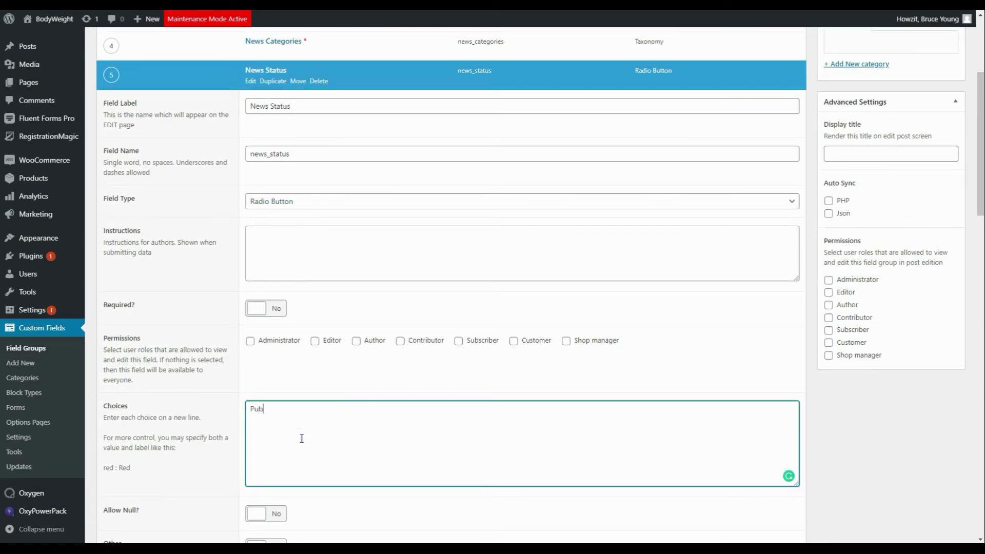
{"action": "type", "text": "Publish"}
{"action": "key", "text": "Return"}
{"action": "type", "text": "Draft"}
{"action": "double_click", "coordinate": [286, 408]}
{"action": "key", "text": "ctrl+c"}
{"action": "key", "text": "BackSpace"}
{"action": "left_click", "coordinate": [281, 418]}
{"action": "key", "text": "Return"}
{"action": "key", "text": "ctrl+v"}
{"action": "left_click", "coordinate": [277, 408]}
{"action": "key", "text": "Delete"}
- Correct the first choice to lowercase 'draft' and update the field group
{"action": "type", "text": "daft p"}
{"action": "left_click", "coordinate": [262, 408]}
{"action": "type", "text": "draf"}
{"action": "key", "text": "BackSpace"}
{"action": "key", "text": "BackSpace"}
{"action": "key", "text": "BackSpace"}
{"action": "key", "text": "BackSpace"}
{"action": "key", "text": "BackSpace"}
{"action": "key", "text": "BackSpace"}
{"action": "key", "text": "BackSpace"}
{"action": "key", "text": "BackSpace"}
{"action": "key", "text": "BackSpace"}
{"action": "type", "text": "draft"}
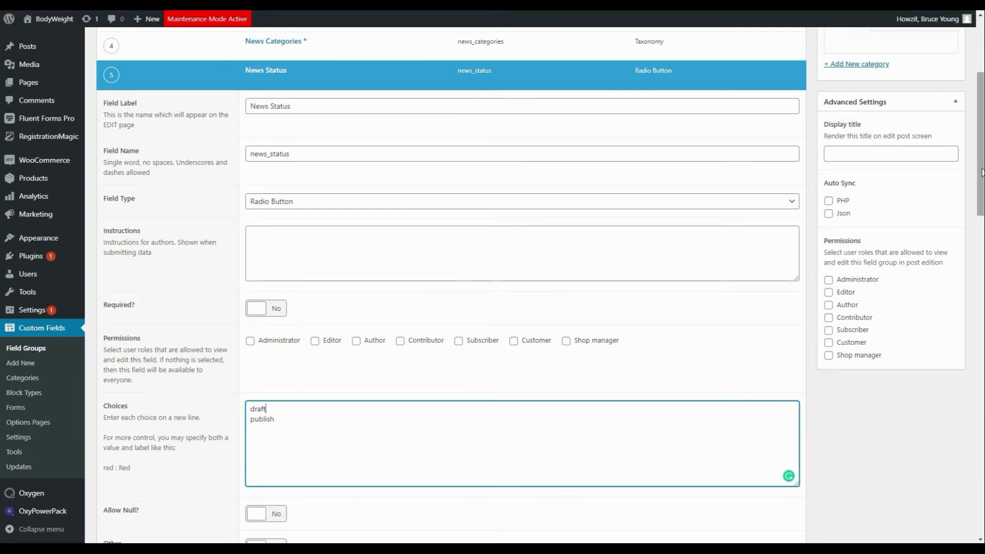
{"action": "scroll", "coordinate": [981, 164], "scroll_direction": "up", "scroll_amount": 4}
{"action": "left_click", "coordinate": [942, 166]}
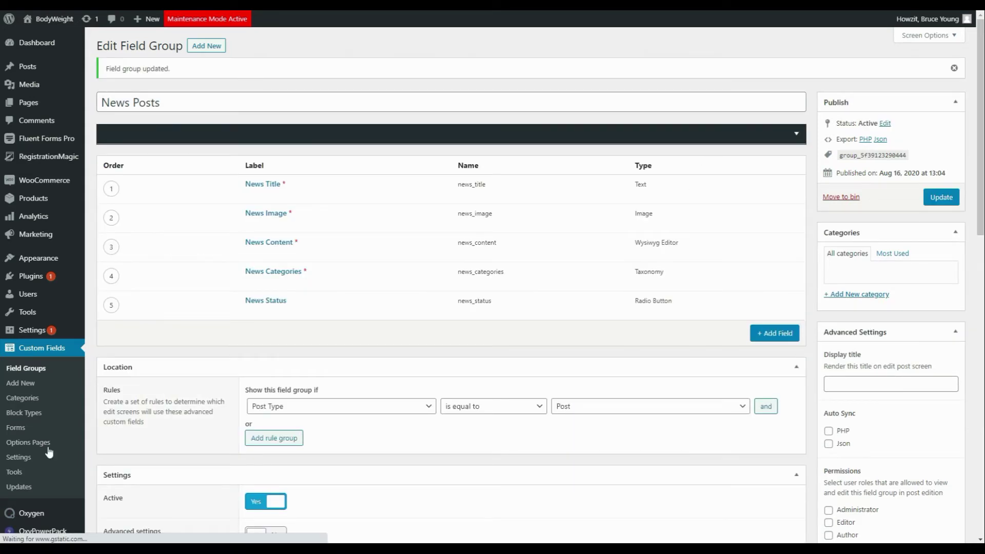
- In the Edit News form's Load settings, set Post status to the News Status field
{"action": "left_click", "coordinate": [20, 430]}
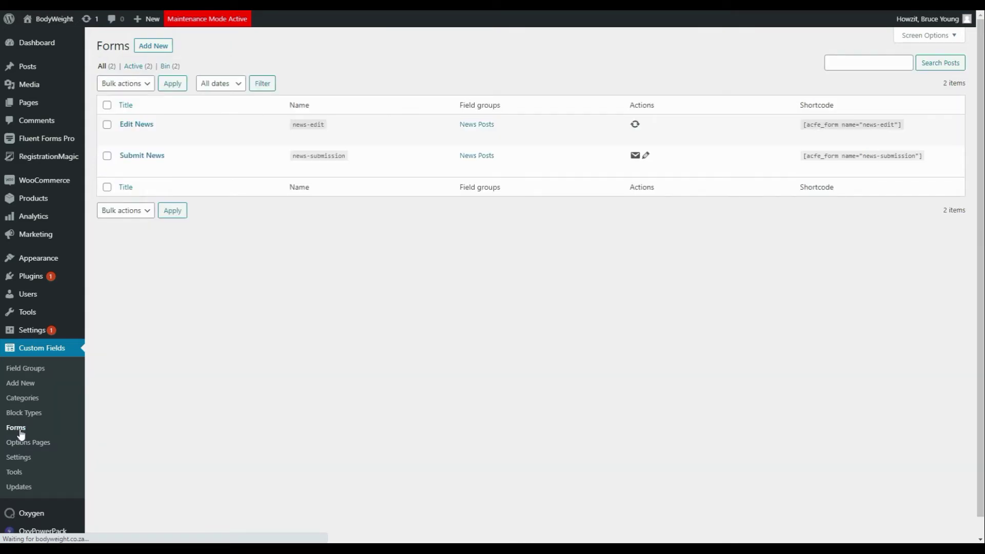
{"action": "left_click", "coordinate": [147, 128]}
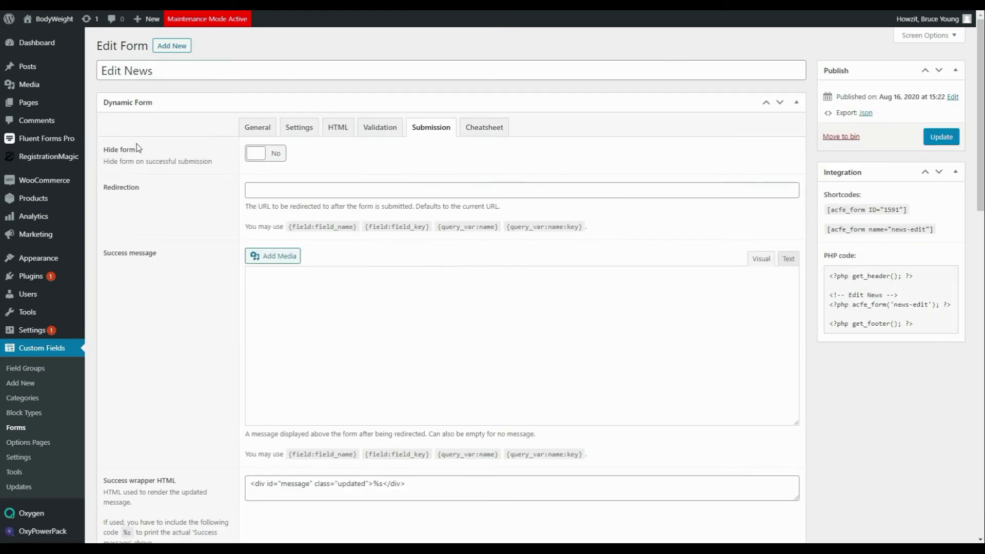
{"action": "left_click", "coordinate": [254, 131]}
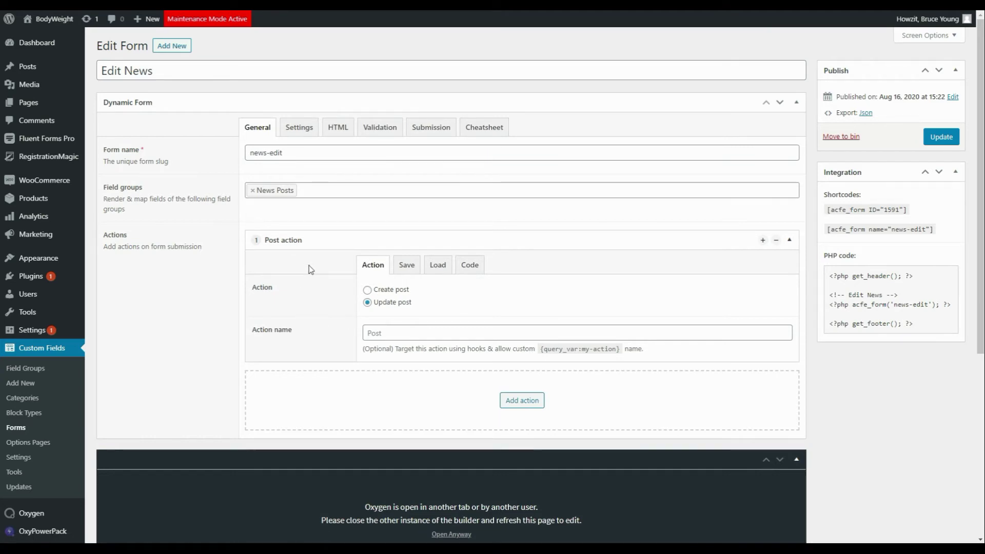
{"action": "left_click", "coordinate": [439, 270]}
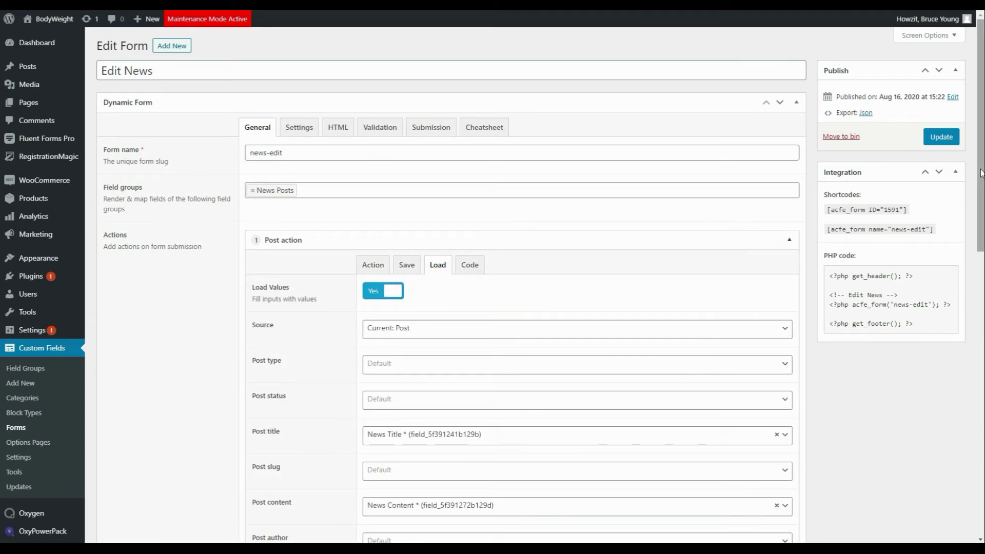
{"action": "left_click_drag", "start_coordinate": [981, 172], "coordinate": [981, 248]}
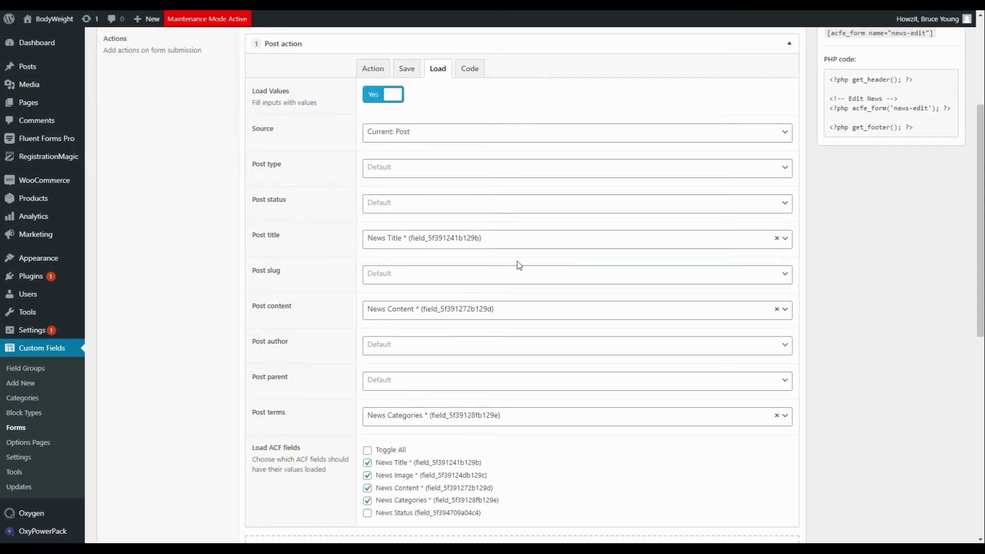
{"action": "left_click", "coordinate": [418, 204]}
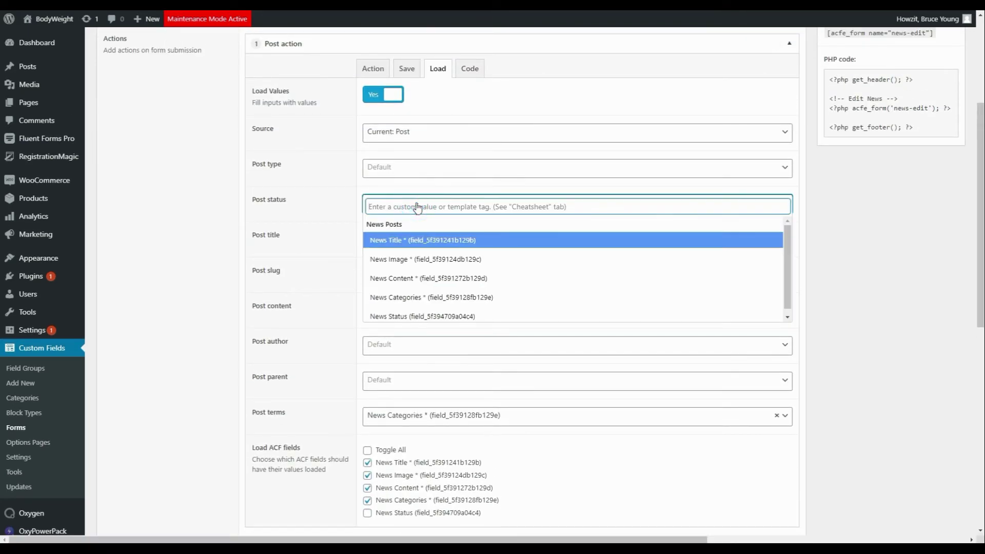
{"action": "scroll", "coordinate": [427, 300], "scroll_direction": "down", "scroll_amount": 1}
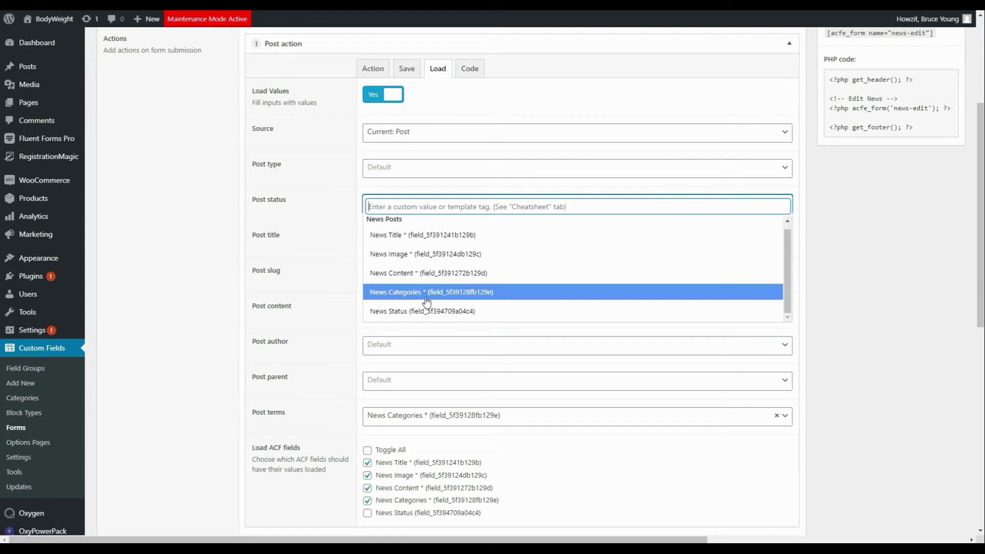
{"action": "left_click", "coordinate": [393, 312]}
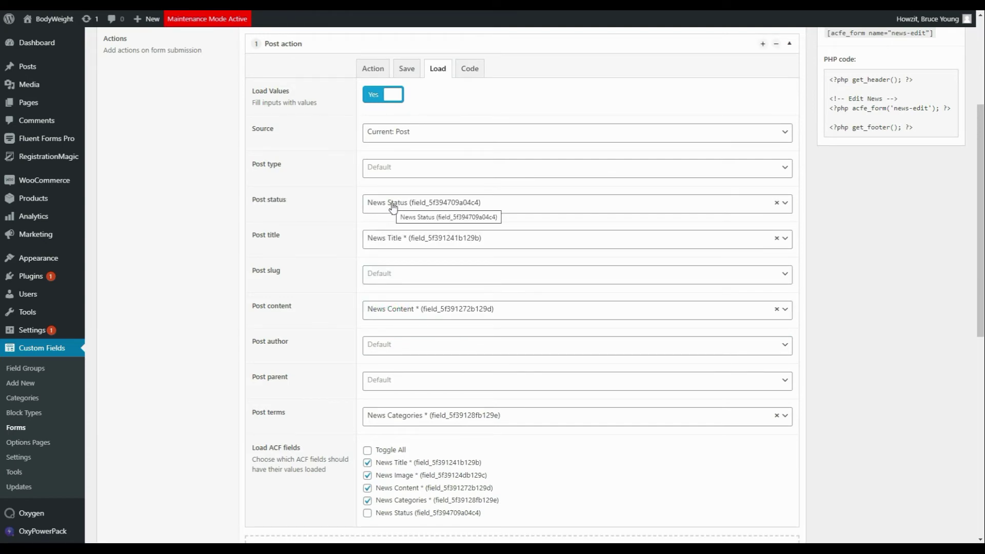
- Tick News Status under Load ACF fields and update the form from the Save tab
{"action": "left_click_drag", "start_coordinate": [979, 284], "coordinate": [974, 426]}
{"action": "scroll", "coordinate": [430, 188], "scroll_direction": "up", "scroll_amount": 1}
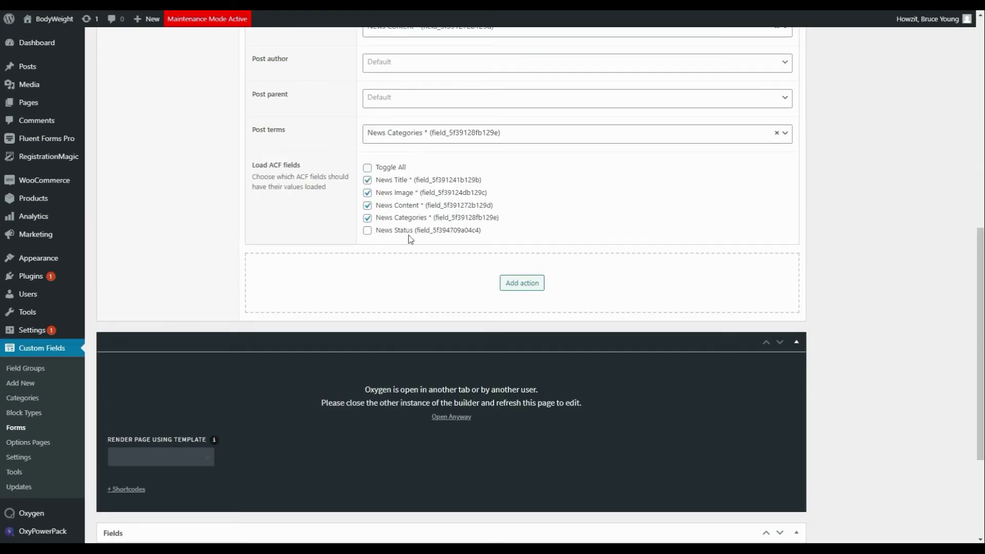
{"action": "left_click", "coordinate": [368, 230]}
{"action": "left_click_drag", "start_coordinate": [979, 405], "coordinate": [979, 202]}
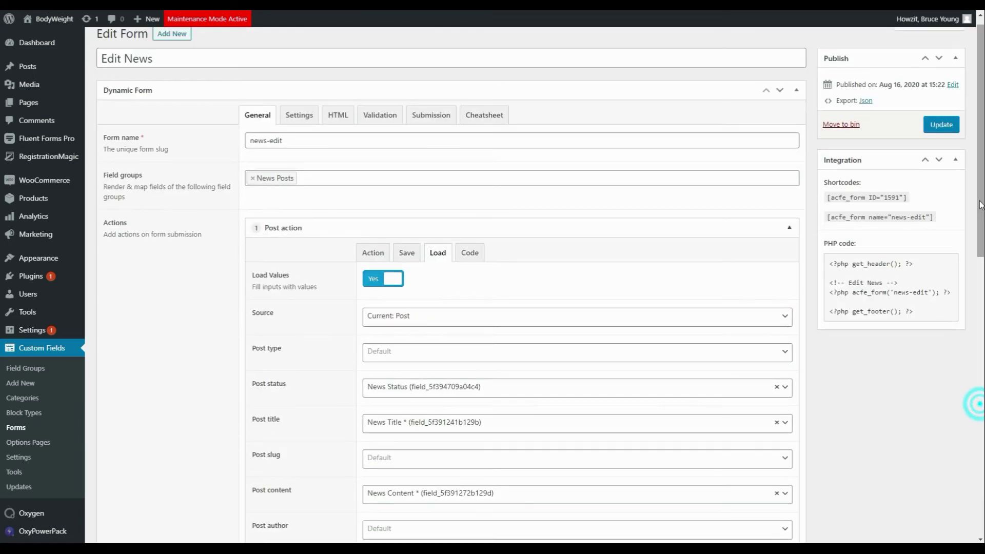
{"action": "left_click", "coordinate": [406, 253]}
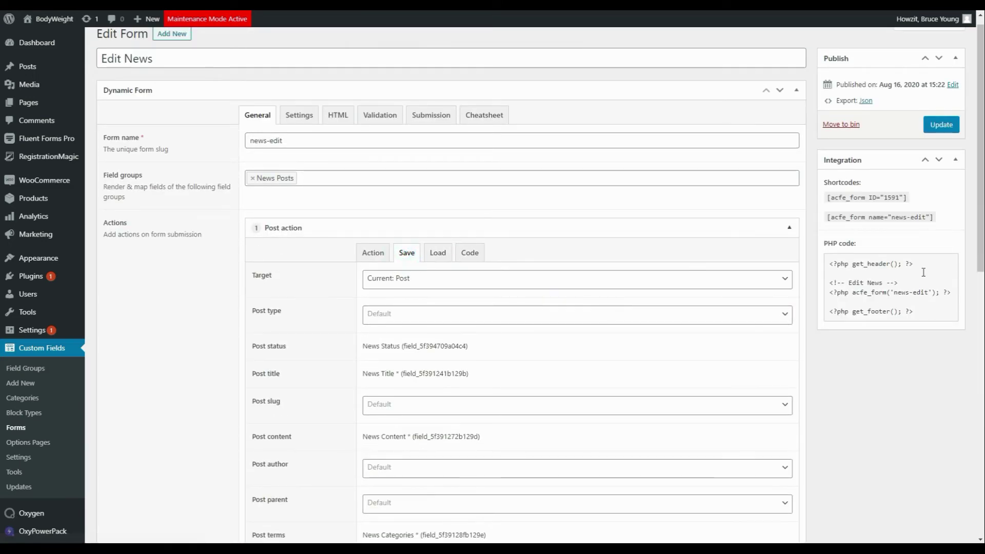
{"action": "left_click_drag", "start_coordinate": [980, 221], "coordinate": [980, 263]}
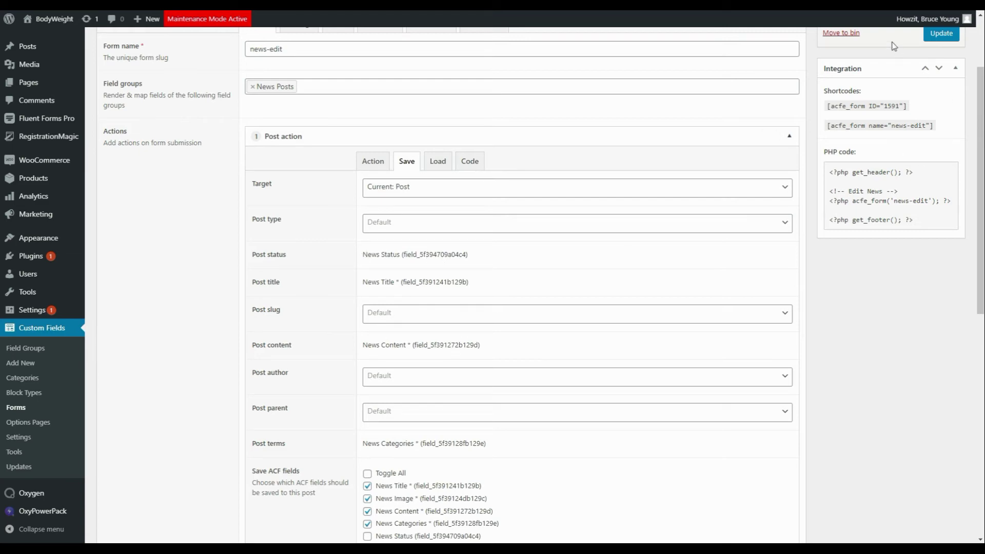
{"action": "left_click", "coordinate": [949, 36]}
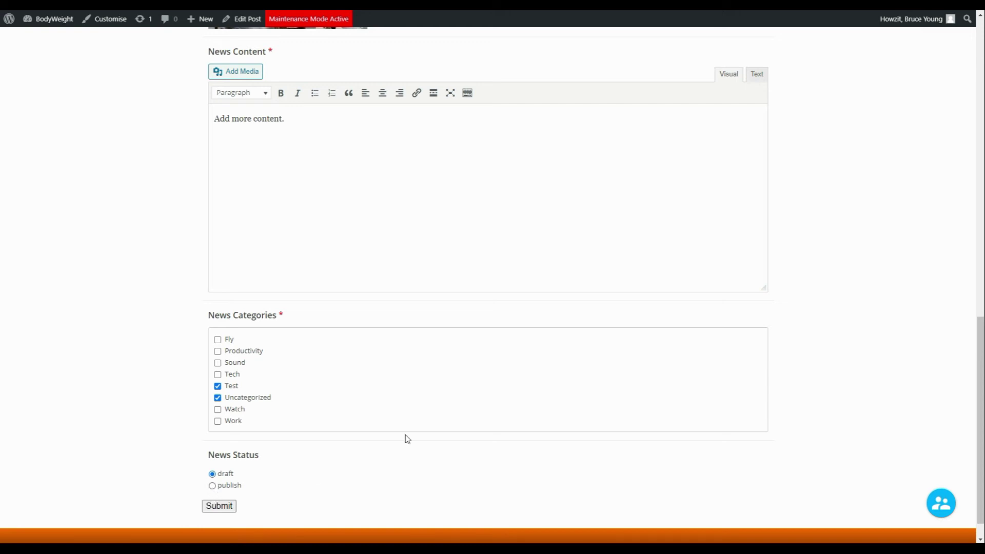
- Scroll the Submit new news 2 post page down to its edit form showing draft
{"action": "left_click_drag", "start_coordinate": [982, 354], "coordinate": [982, 57]}
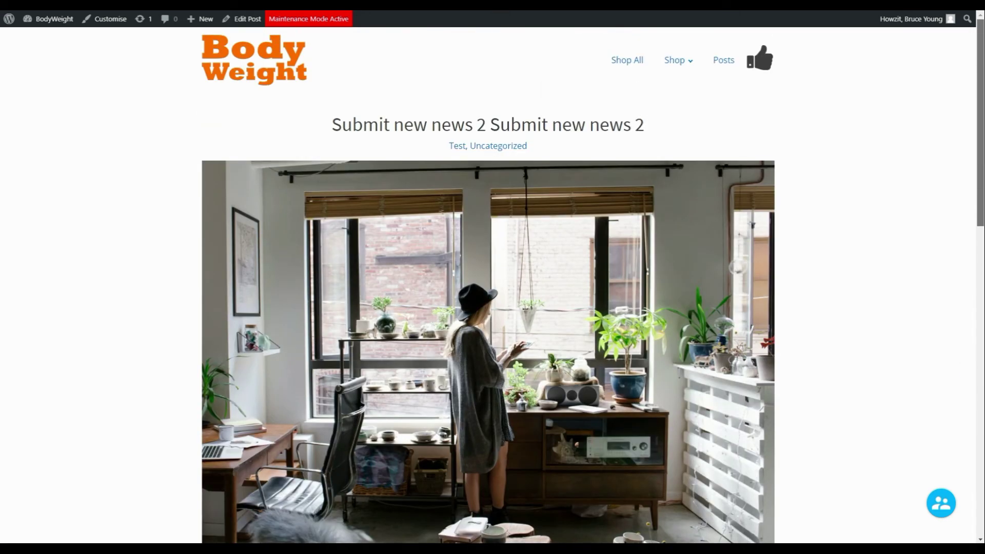
{"action": "left_click", "coordinate": [721, 66]}
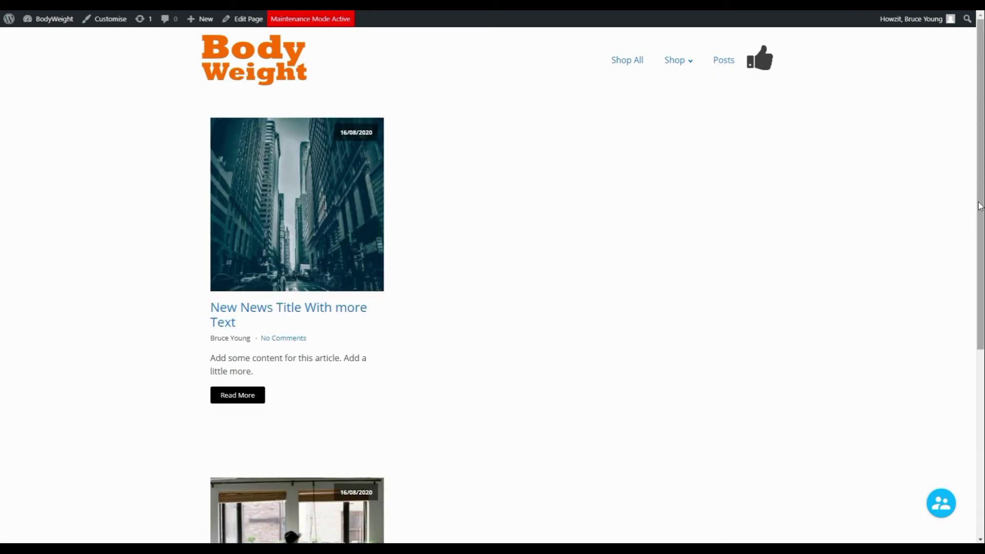
{"action": "scroll", "coordinate": [970, 378], "scroll_direction": "down", "scroll_amount": 5}
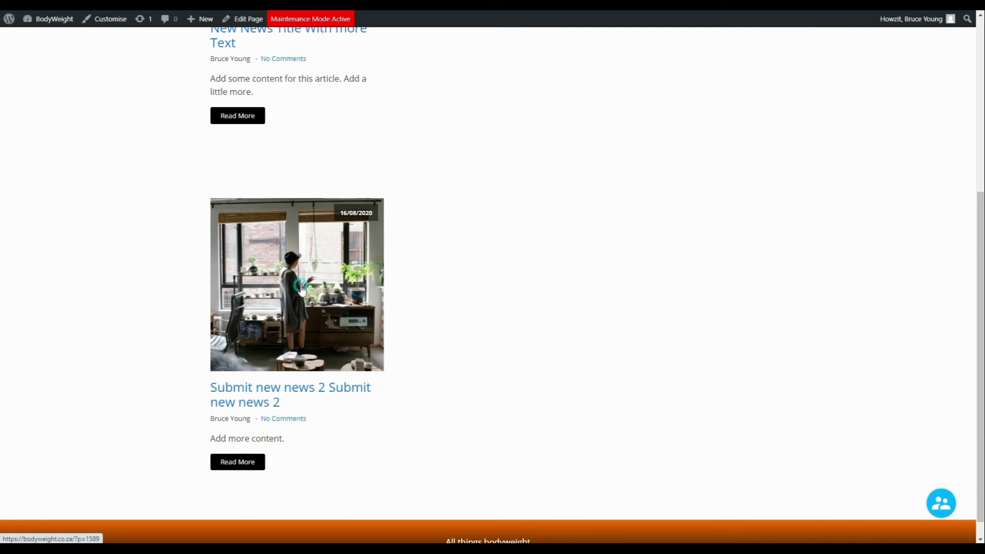
{"action": "left_click", "coordinate": [301, 291]}
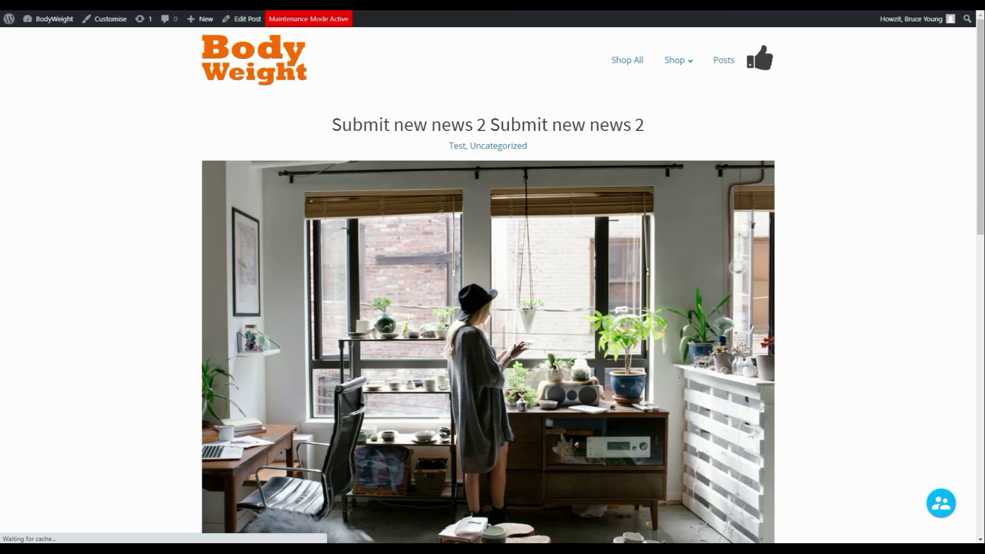
- Make the content 'Add more content. Add more content.', choose publish, and submit
{"action": "scroll", "coordinate": [980, 200], "scroll_direction": "down", "scroll_amount": 15}
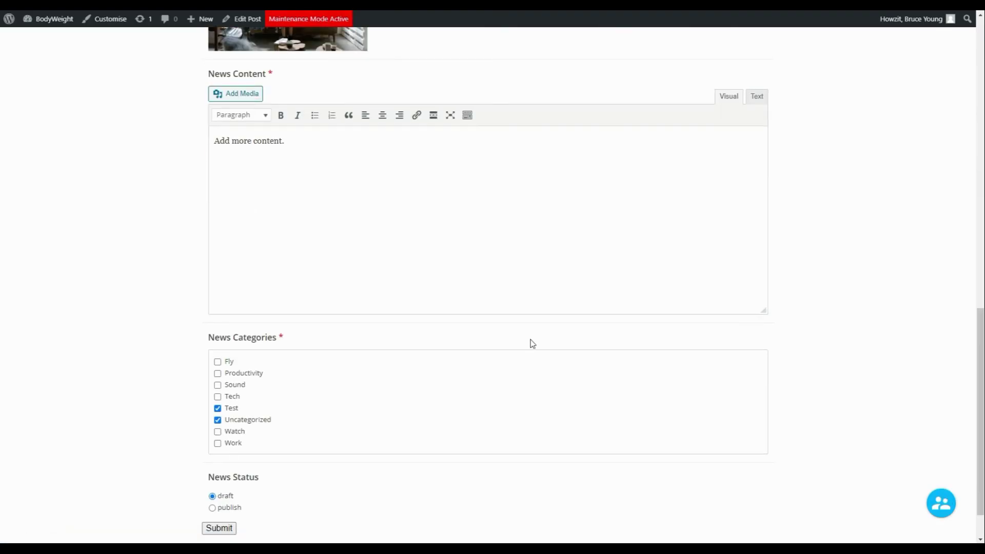
{"action": "triple_click", "coordinate": [309, 142]}
{"action": "key", "text": "ctrl+c"}
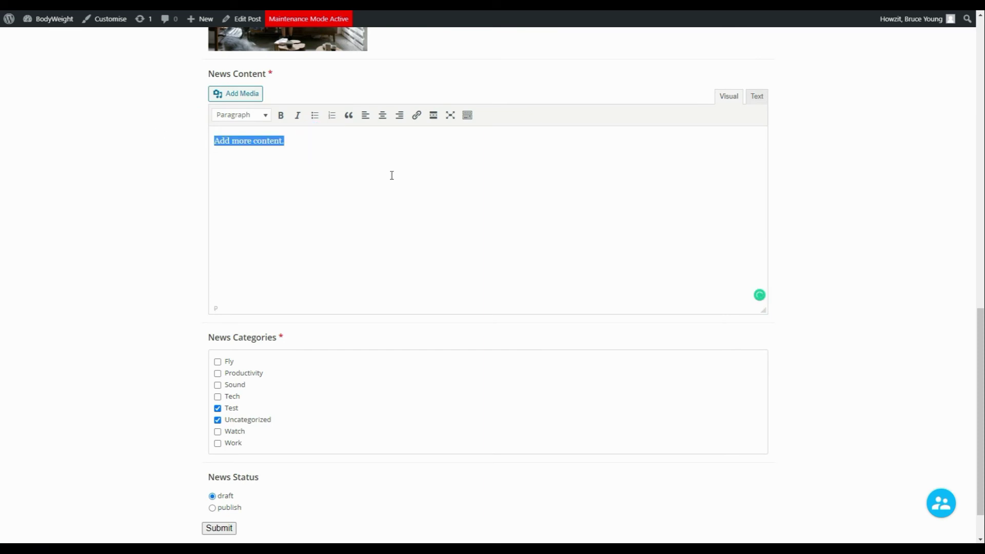
{"action": "left_click", "coordinate": [297, 142]}
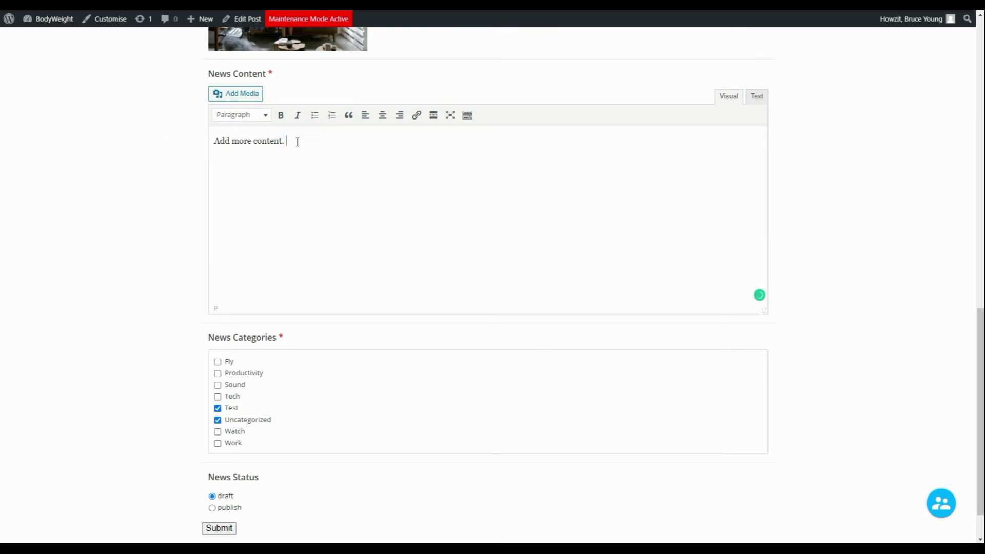
{"action": "key", "text": "ctrl+v"}
{"action": "left_click", "coordinate": [212, 508]}
{"action": "left_click", "coordinate": [219, 528]}
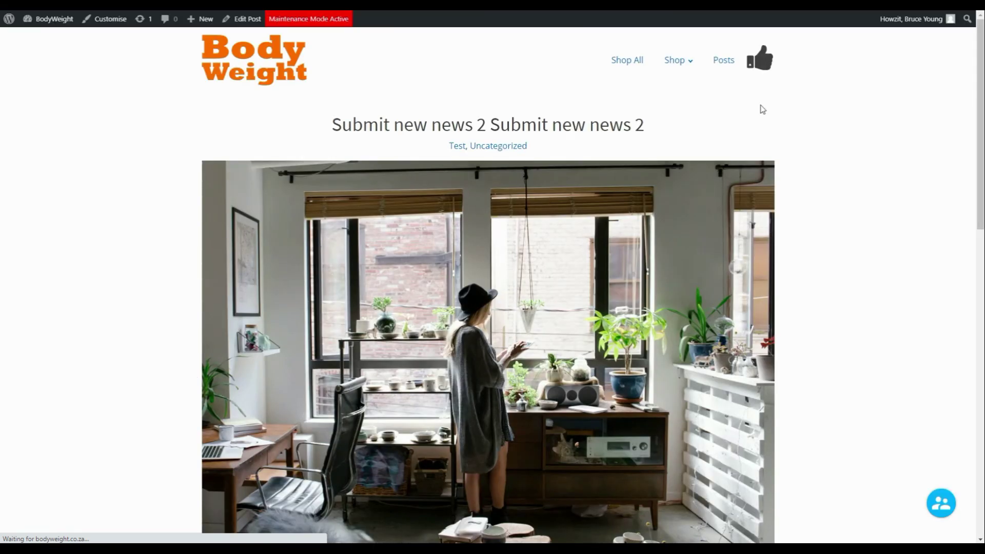
- Go to Posts in the site's navigation menu
{"action": "left_click", "coordinate": [725, 60]}
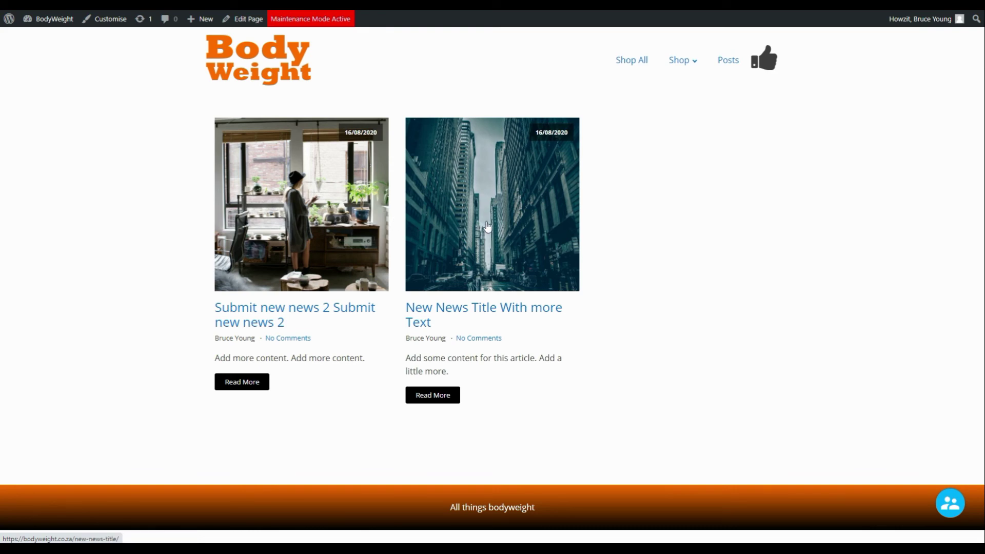
- Open 'New News Title With more Text', set News Status to draft, and submit
{"action": "left_click", "coordinate": [503, 219]}
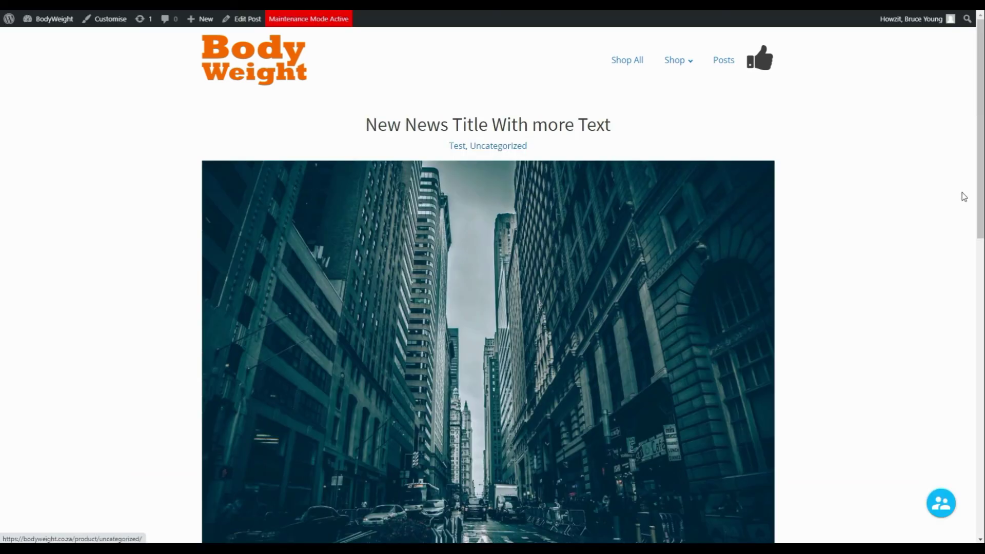
{"action": "left_click_drag", "start_coordinate": [978, 209], "coordinate": [947, 518]}
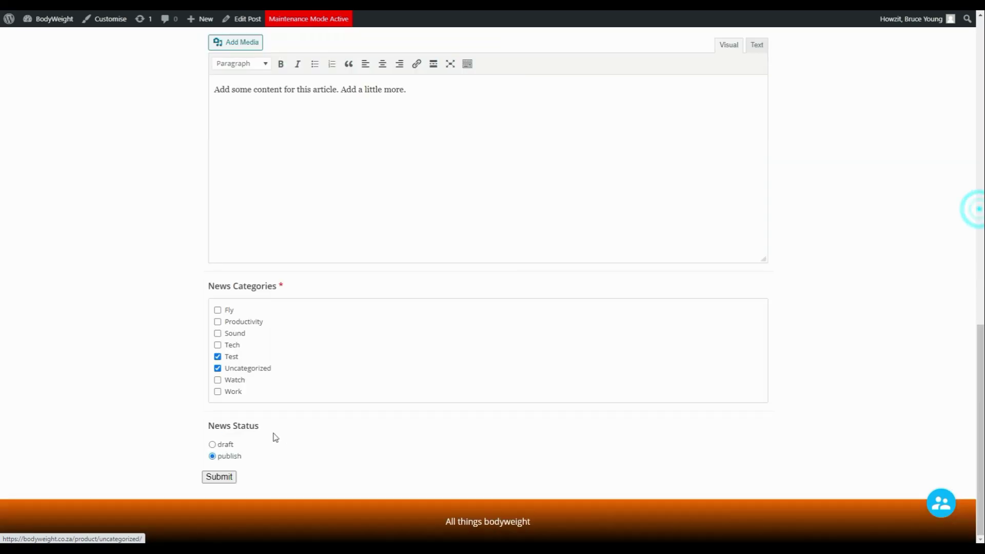
{"action": "left_click", "coordinate": [212, 444]}
{"action": "left_click", "coordinate": [219, 477]}
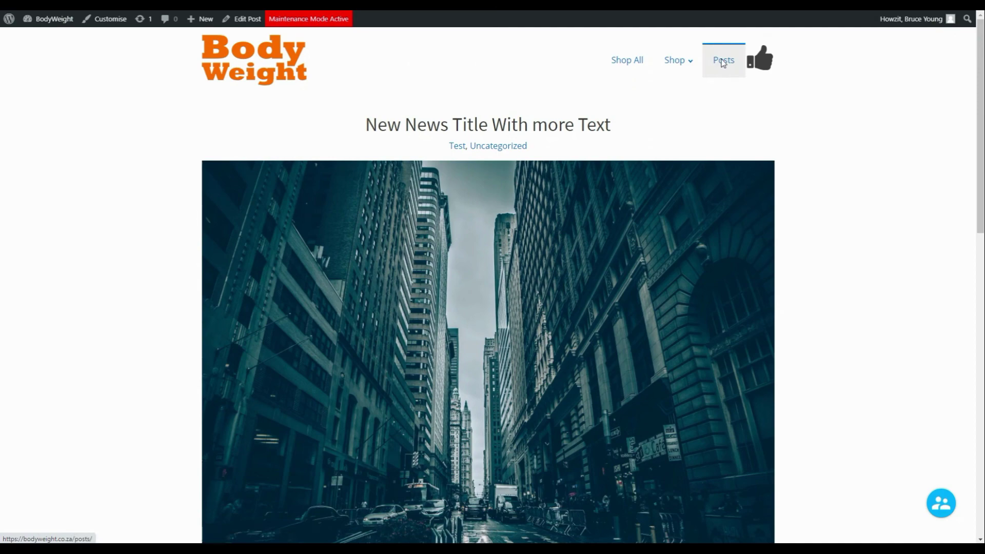
- Return to the Posts listing and scroll through it to review the posts
{"action": "left_click", "coordinate": [723, 62]}
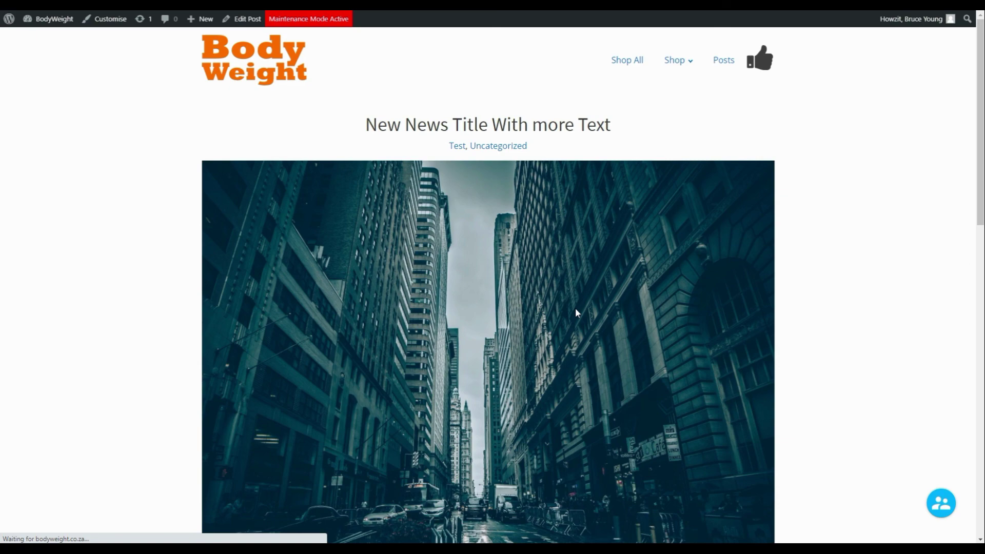
{"action": "scroll", "coordinate": [346, 480], "scroll_direction": "down", "scroll_amount": 2}
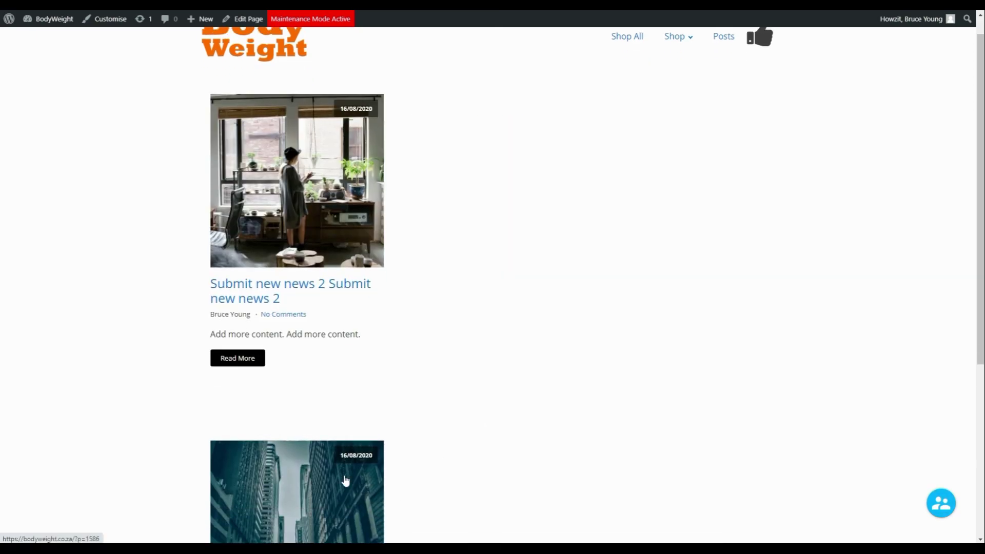
{"action": "scroll", "coordinate": [345, 480], "scroll_direction": "down", "scroll_amount": 2}
{"action": "scroll", "coordinate": [426, 431], "scroll_direction": "up", "scroll_amount": 1}
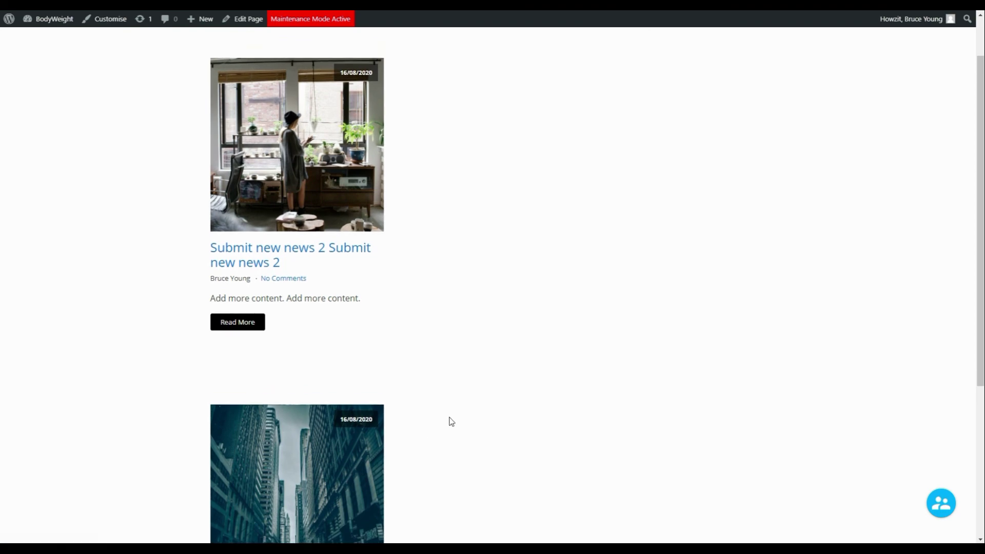
{"action": "scroll", "coordinate": [451, 421], "scroll_direction": "up", "scroll_amount": 2}
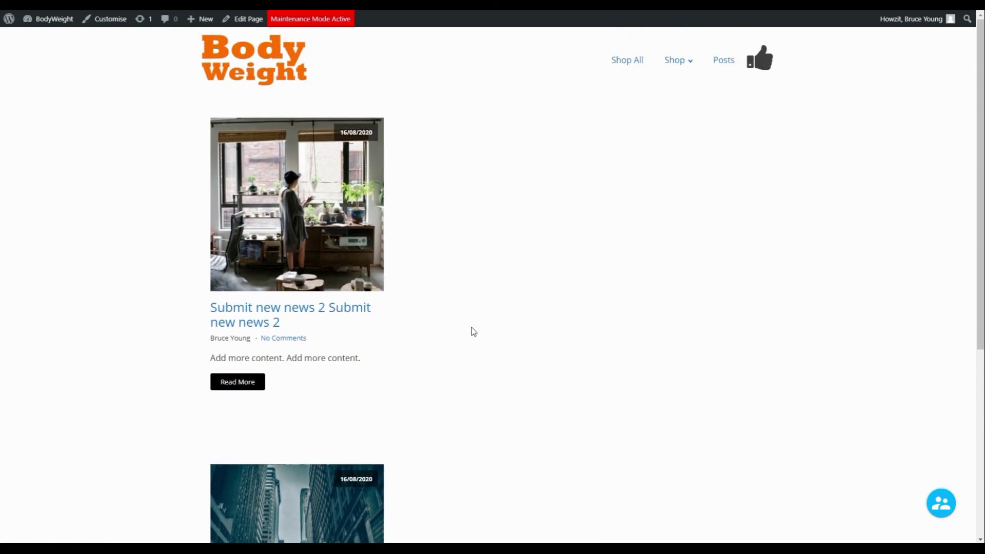